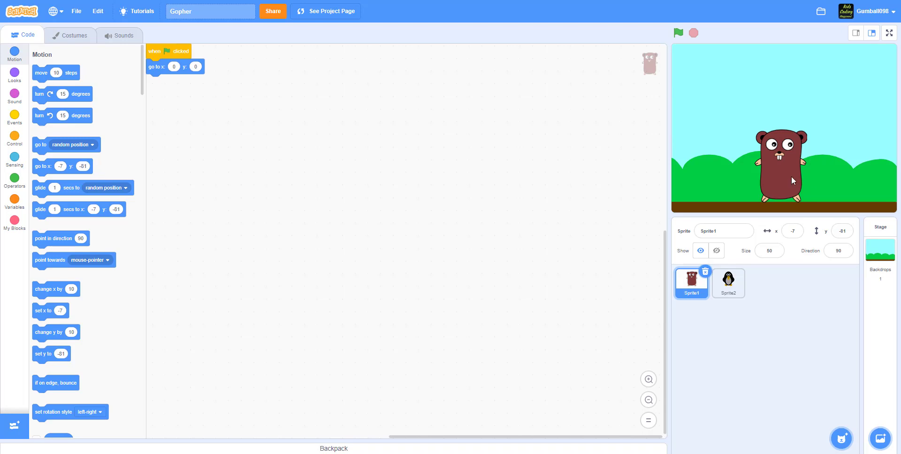
# Move the gopher sprite to about x 3, y -79 on the stage and create a new blank painted sprite
pyautogui.moveTo(791, 176)
pyautogui.mouseDown()
pyautogui.moveTo(861, 177)
pyautogui.moveTo(796, 175)
pyautogui.mouseUp()
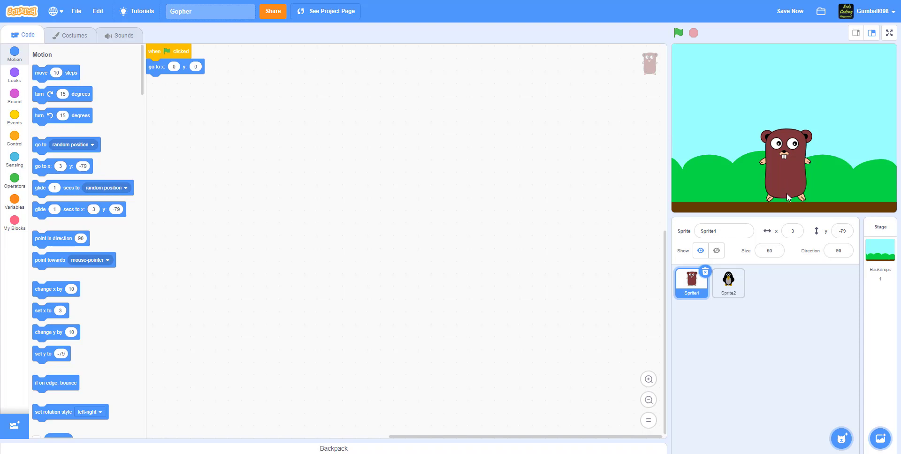
pyautogui.moveTo(841, 439)
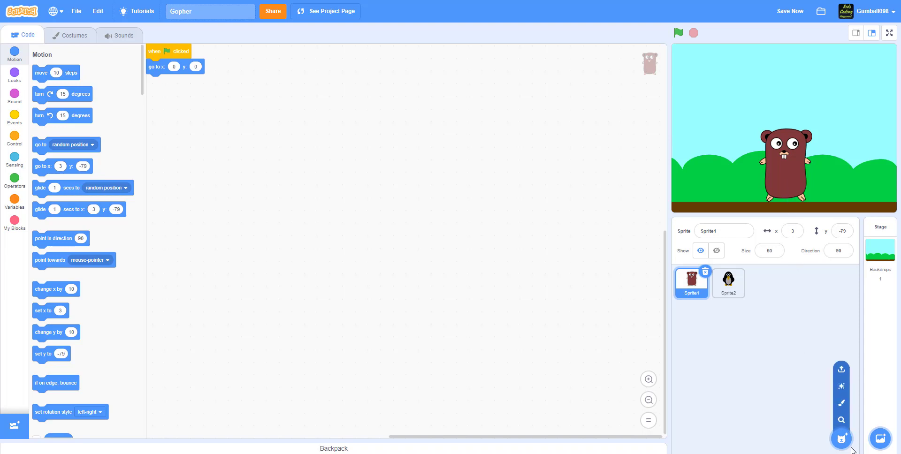
pyautogui.click(841, 403)
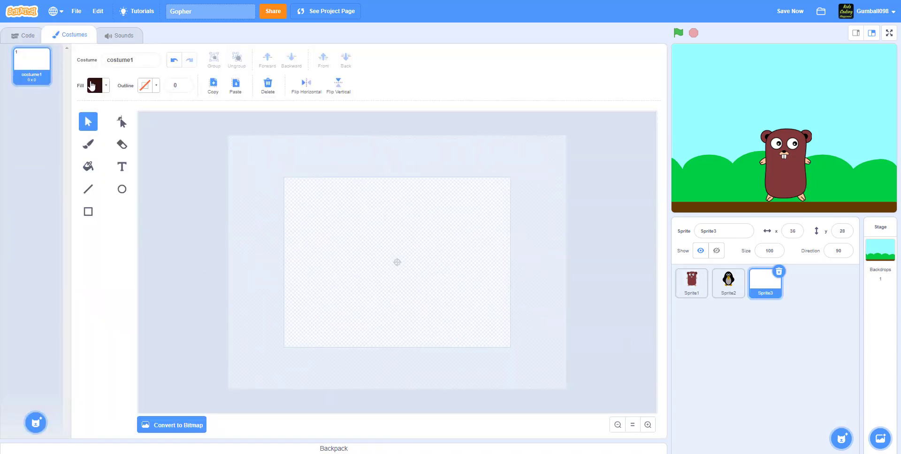
# Set the fill to a brownish red with color 0, saturation 57 and brightness 51
pyautogui.click(93, 86)
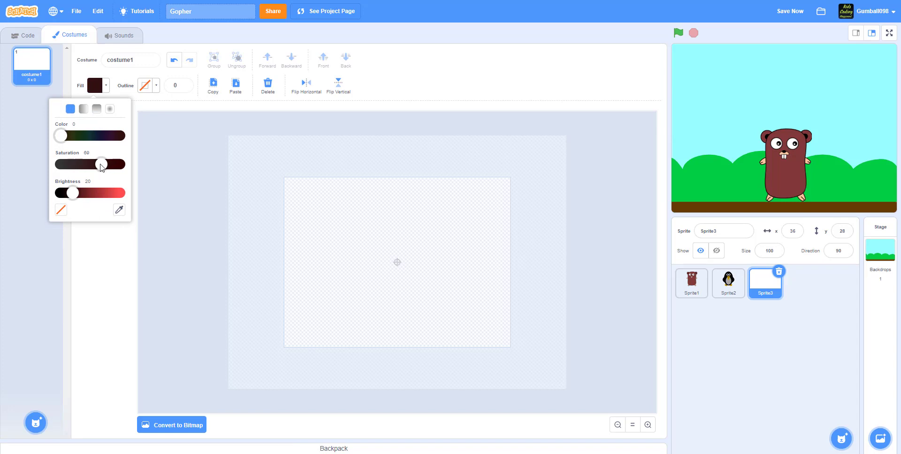
pyautogui.moveTo(101, 164); pyautogui.dragTo(110, 165)
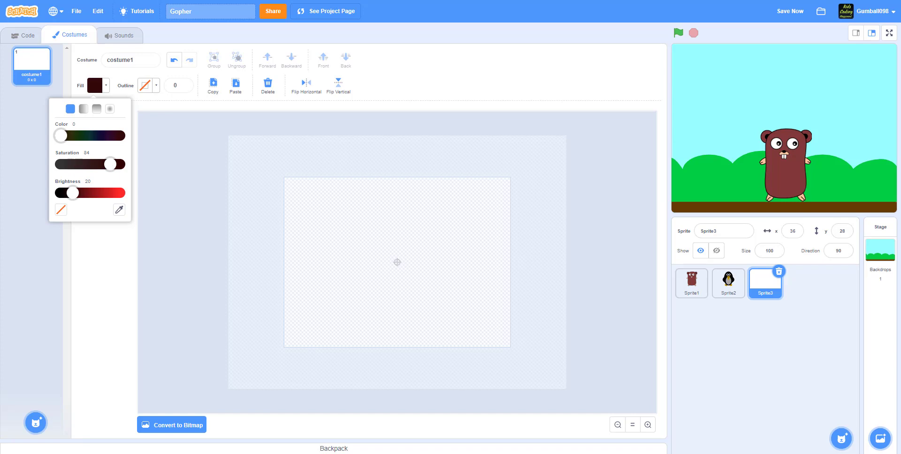
pyautogui.click(23, 171)
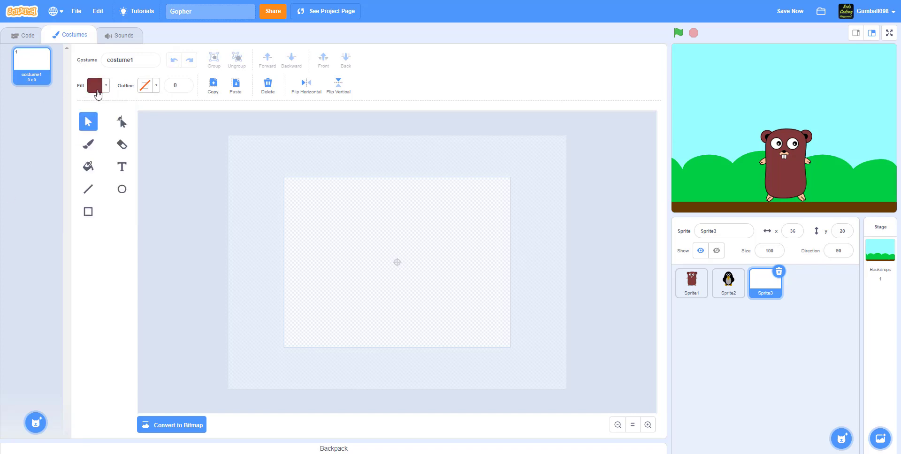
pyautogui.click(95, 89)
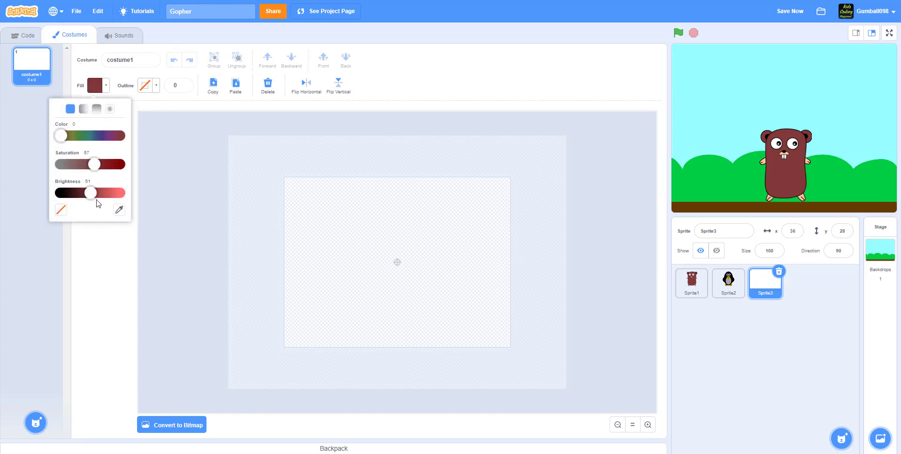
pyautogui.click(85, 259)
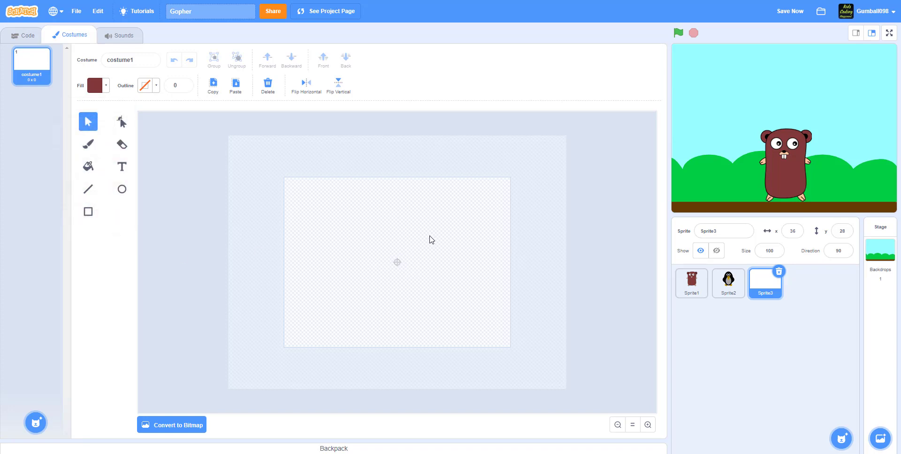
# Set up the Circle tool with a black outline of width 5
pyautogui.click(122, 189)
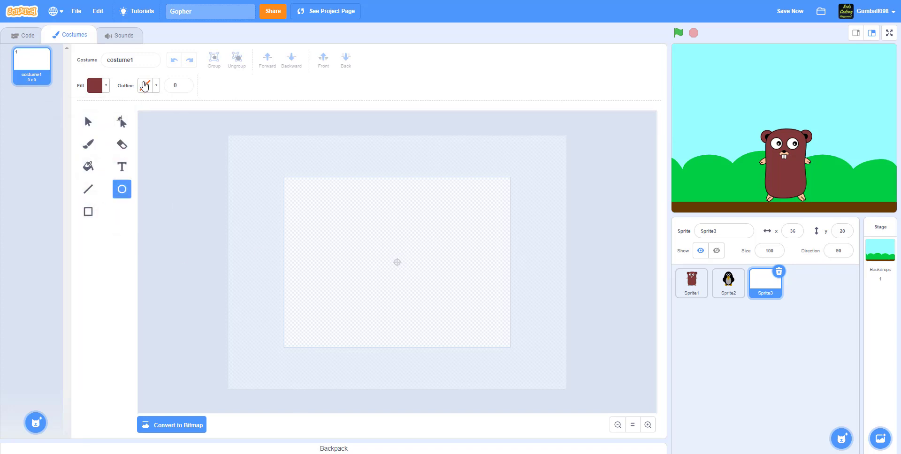
pyautogui.click(144, 89)
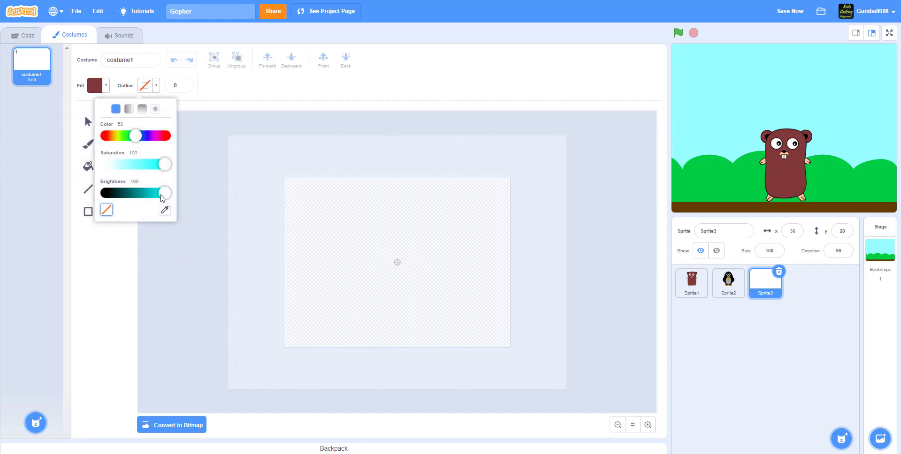
pyautogui.moveTo(164, 194); pyautogui.dragTo(69, 192)
pyautogui.click(165, 87)
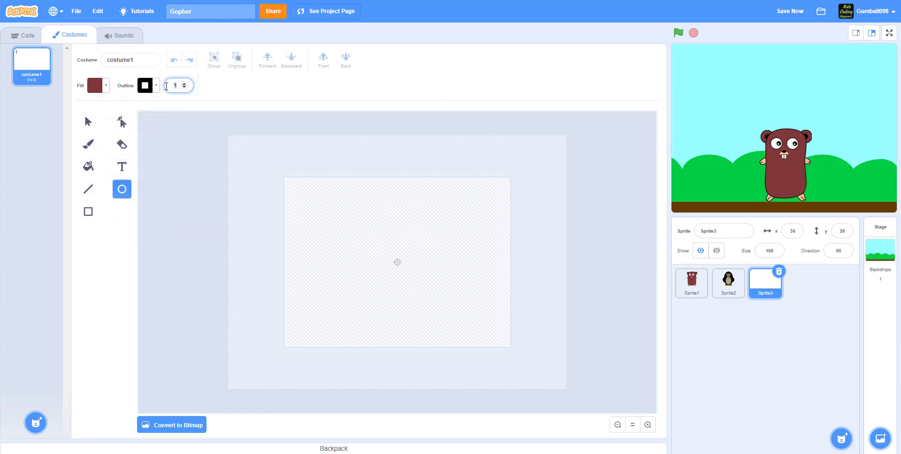
pyautogui.write('5')
# Draw a tall brown oval about 140 wide by 213 high and centre it on the canvas's centre mark
pyautogui.click(183, 225)
pyautogui.moveTo(366, 222); pyautogui.dragTo(430, 319)
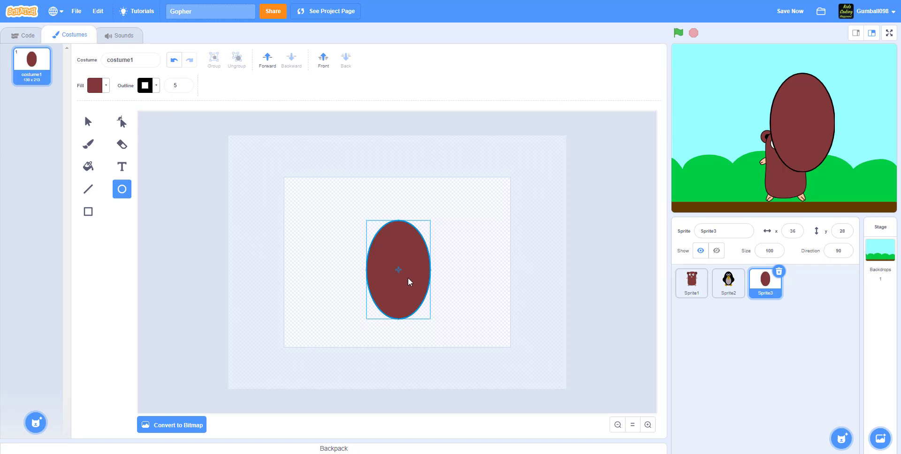
pyautogui.moveTo(408, 281); pyautogui.dragTo(407, 273)
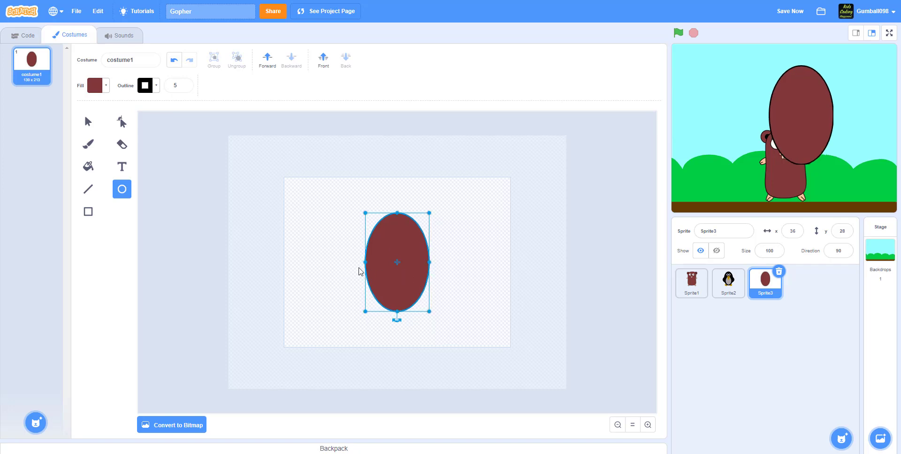
# Hide Sprite1, keep the new oval sprite shown and move it to about x 4, y -36 on the stage
pyautogui.click(717, 254)
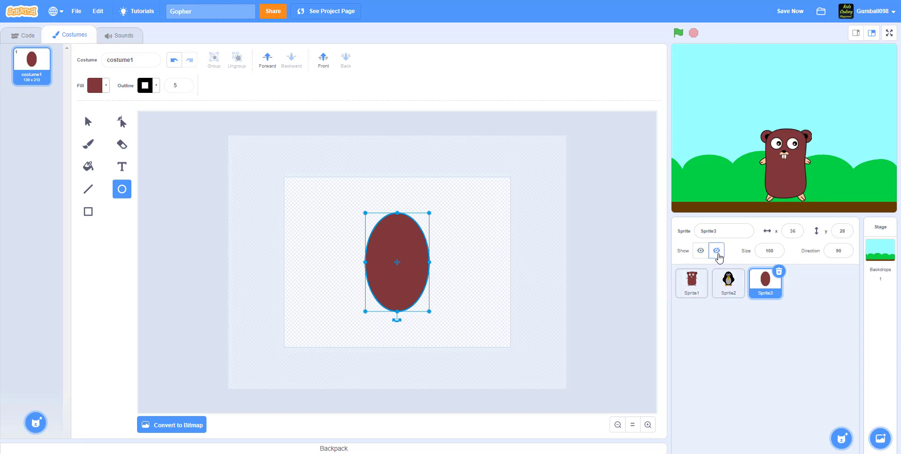
pyautogui.click(692, 282)
pyautogui.click(717, 251)
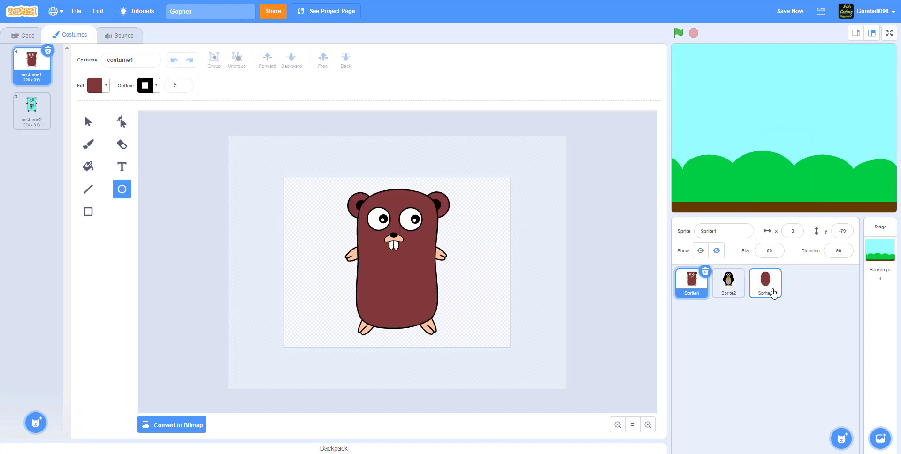
pyautogui.click(772, 293)
pyautogui.click(701, 251)
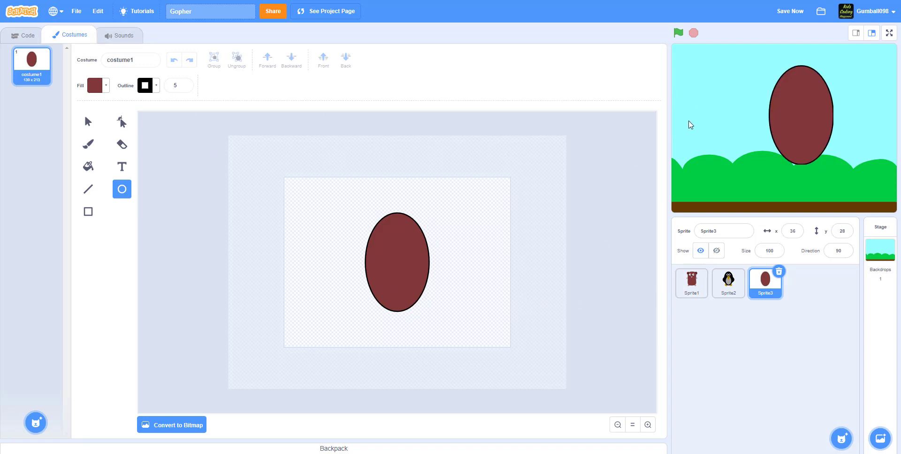
pyautogui.moveTo(826, 136); pyautogui.dragTo(811, 166)
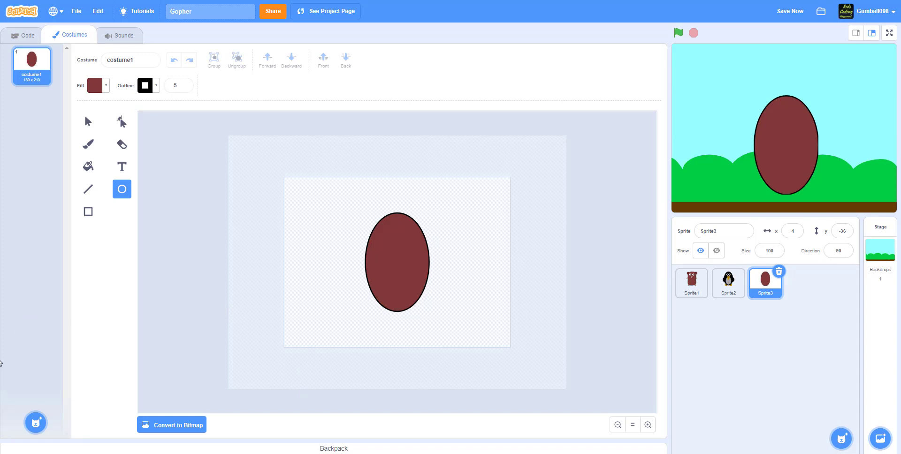
# Reshape the oval's upper half by pulling new points outward at both upper corners and raising the top centre point slightly
pyautogui.click(85, 114)
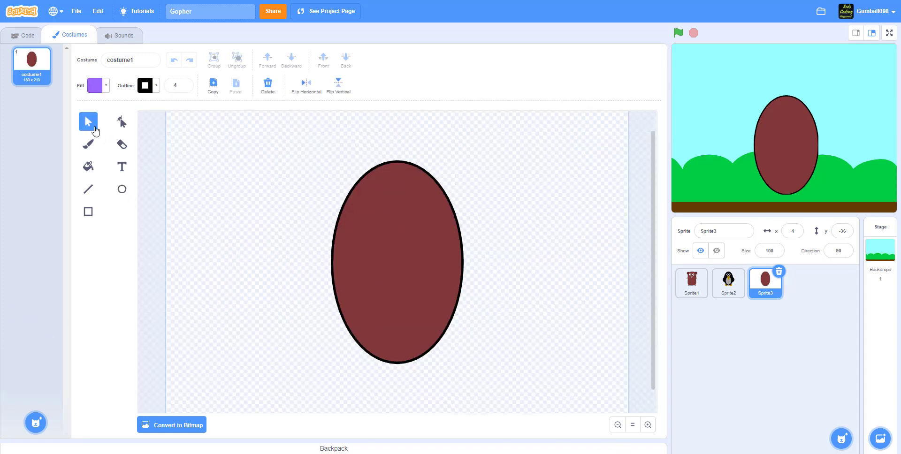
pyautogui.click(407, 224)
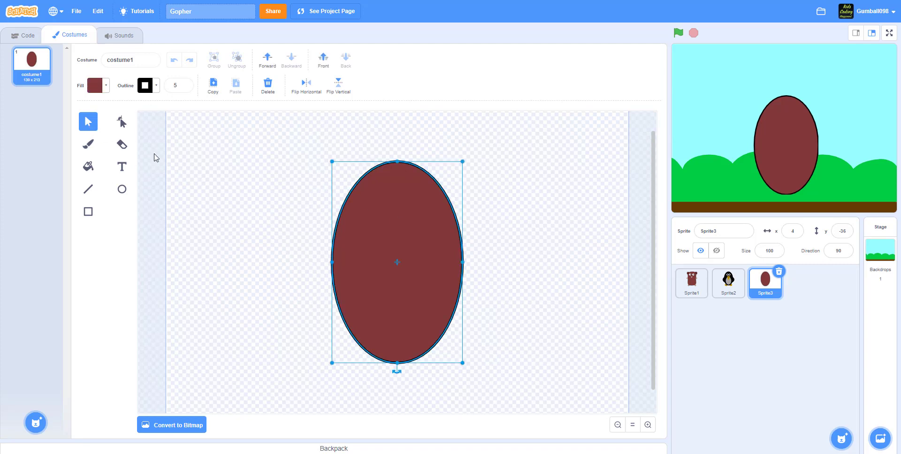
pyautogui.click(119, 123)
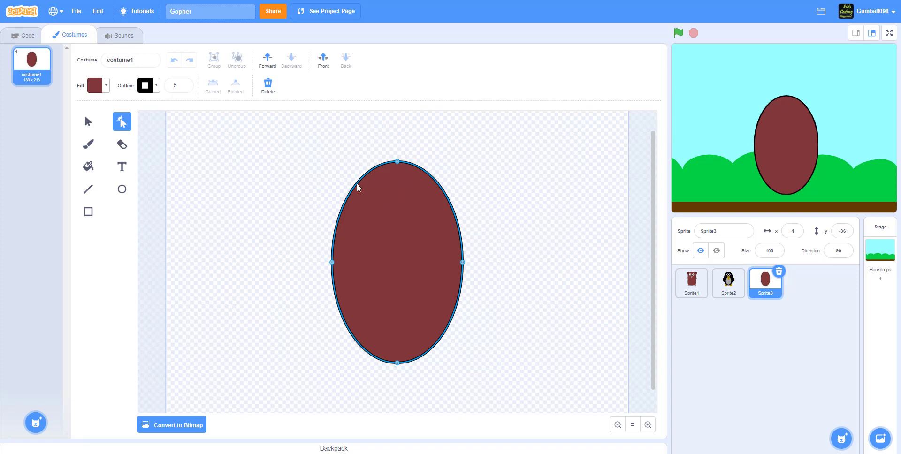
pyautogui.moveTo(356, 185); pyautogui.dragTo(343, 176)
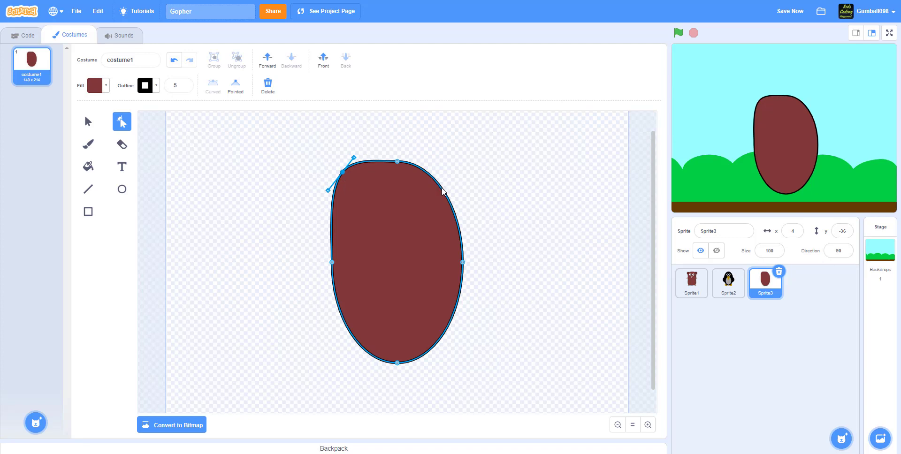
pyautogui.moveTo(443, 191); pyautogui.dragTo(454, 173)
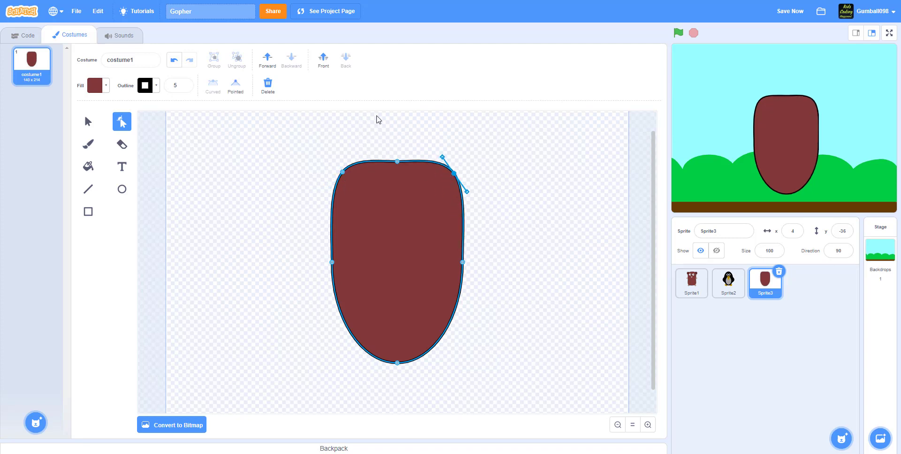
pyautogui.moveTo(397, 162); pyautogui.dragTo(398, 155)
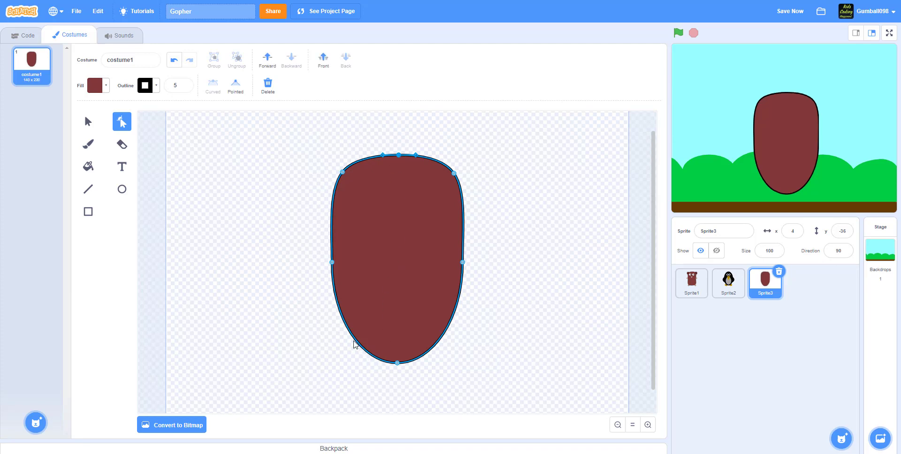
# Round out the body's lower corners with outward-pulled points and move both side points inward to form a slight waist
pyautogui.moveTo(356, 346); pyautogui.dragTo(350, 356)
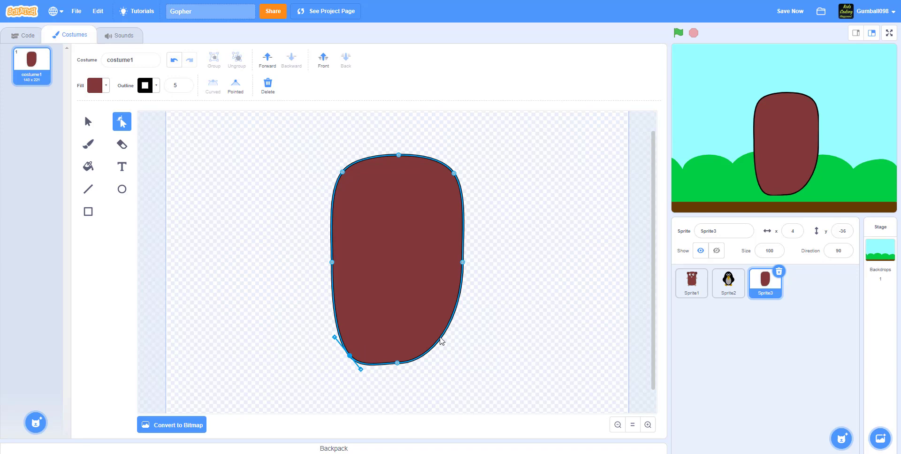
pyautogui.moveTo(441, 341); pyautogui.dragTo(401, 371)
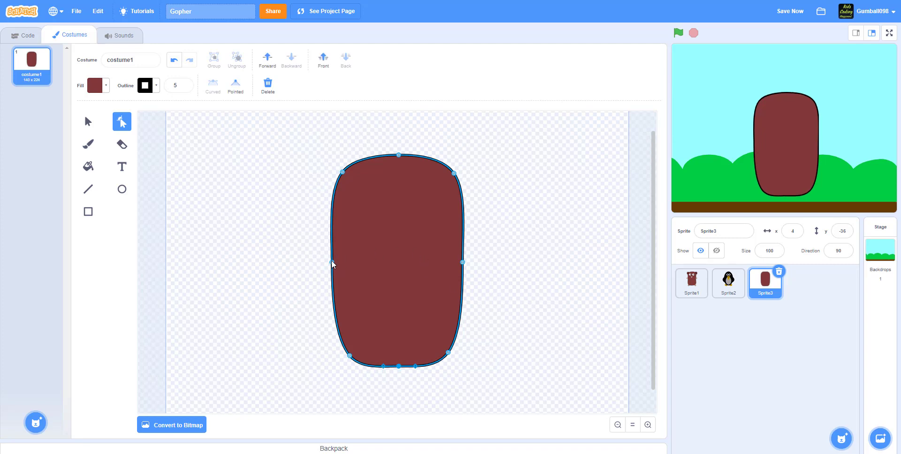
pyautogui.moveTo(331, 264); pyautogui.dragTo(340, 265)
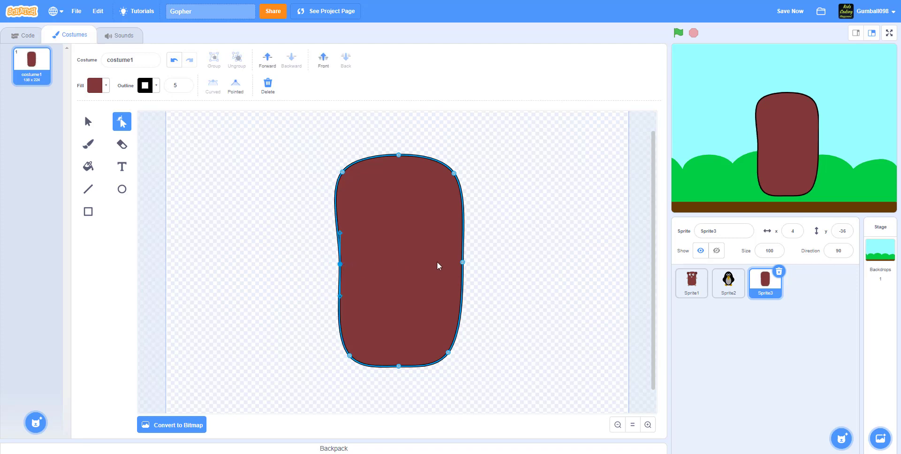
pyautogui.moveTo(462, 265); pyautogui.dragTo(453, 264)
pyautogui.click(507, 276)
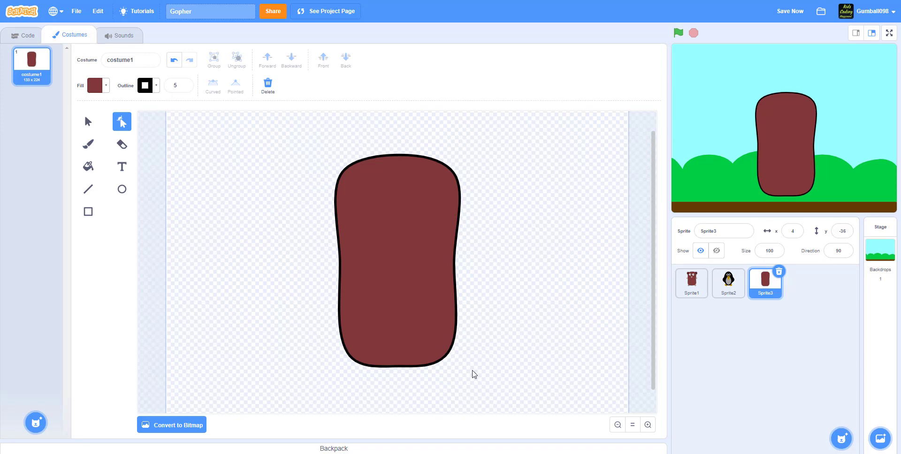
# Nudge the body's two lower corner points slightly outward and deselect the shape
pyautogui.click(394, 340)
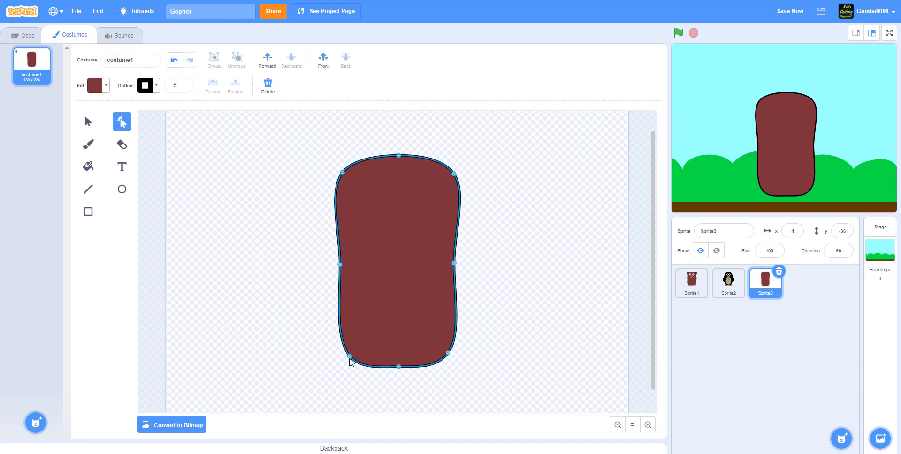
pyautogui.click(347, 357)
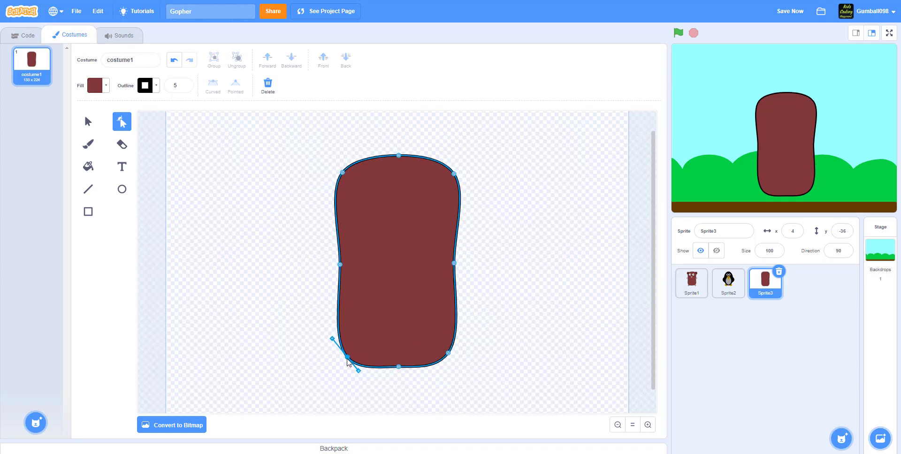
pyautogui.click(448, 354)
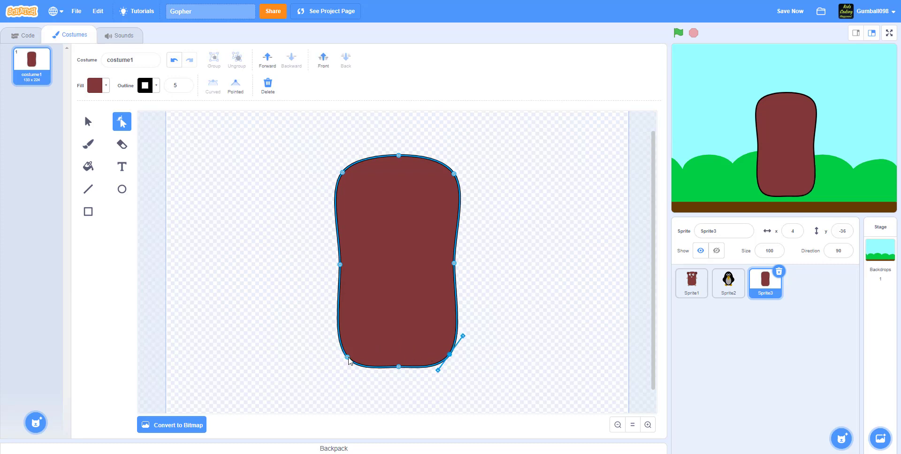
pyautogui.click(347, 357)
pyautogui.click(516, 350)
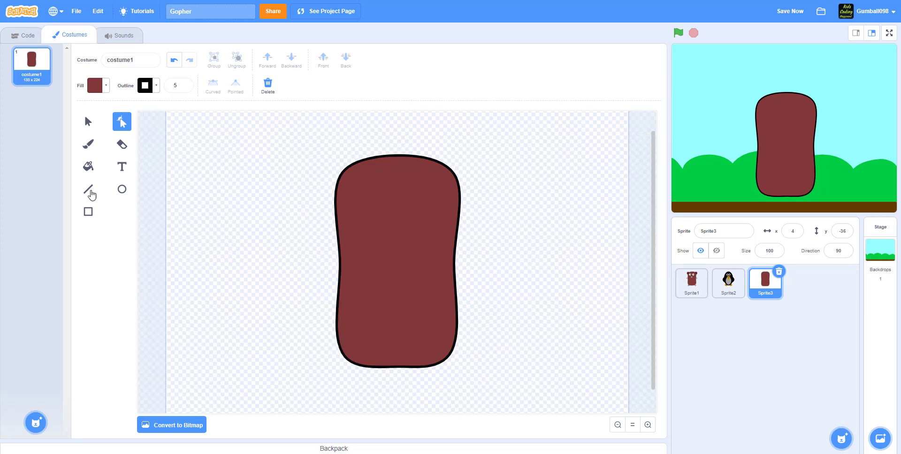
# Draw a small white-filled circle with the black outline as an eye on the upper-left part of the body
pyautogui.click(121, 189)
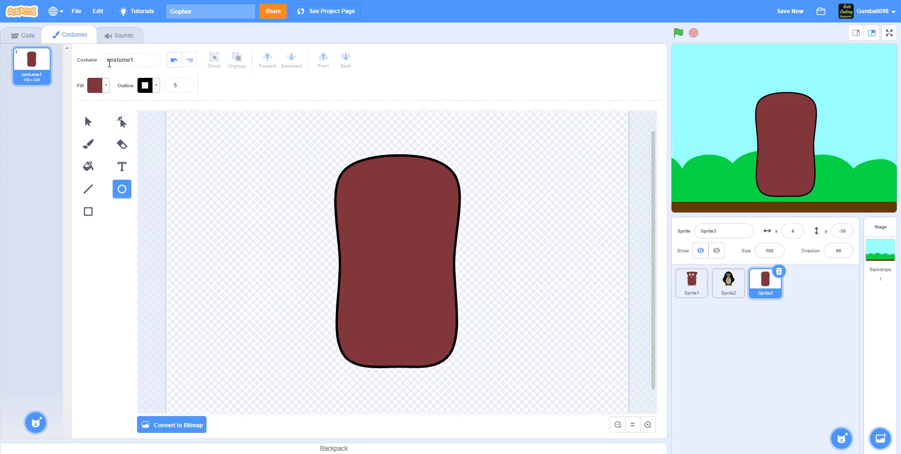
pyautogui.click(96, 85)
pyautogui.moveTo(94, 193); pyautogui.dragTo(140, 192)
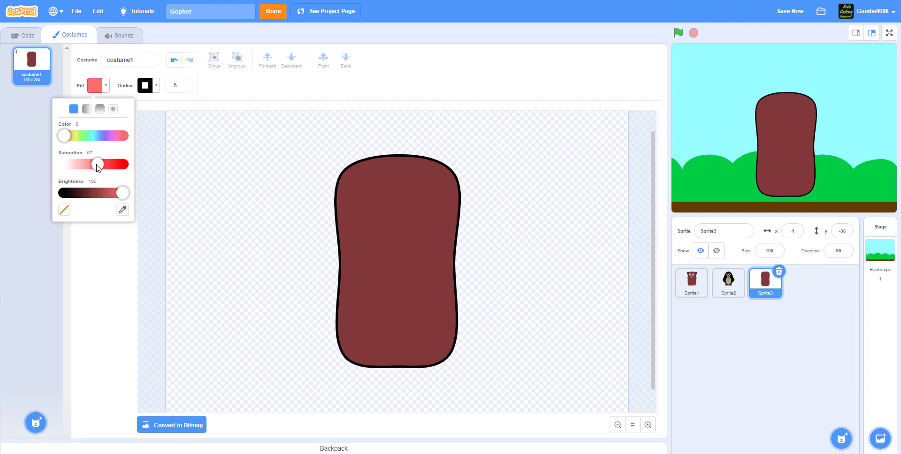
pyautogui.moveTo(97, 168); pyautogui.dragTo(41, 161)
pyautogui.click(84, 288)
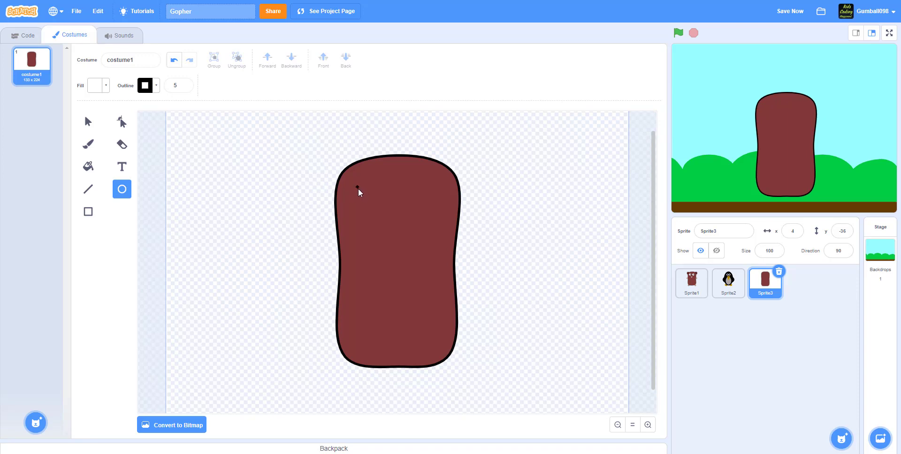
pyautogui.moveTo(358, 191)
pyautogui.mouseDown()
pyautogui.moveTo(390, 214)
pyautogui.moveTo(354, 211)
pyautogui.mouseUp()
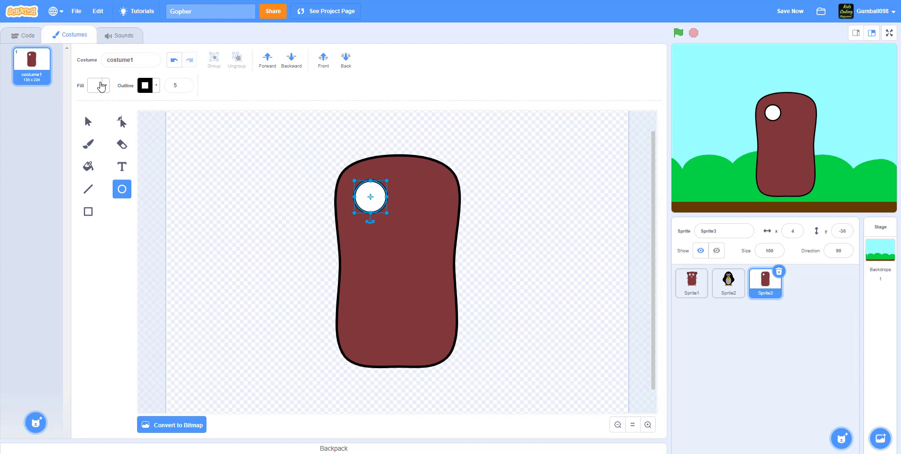
pyautogui.click(99, 90)
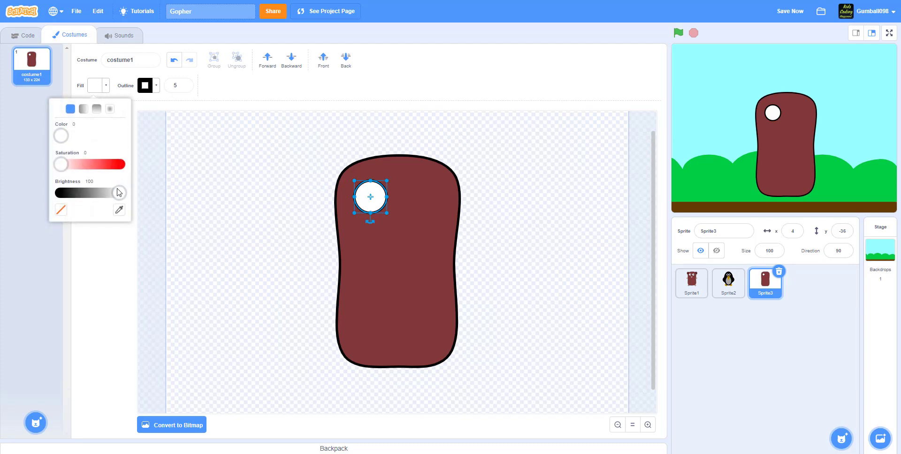
pyautogui.moveTo(119, 193); pyautogui.dragTo(134, 217)
pyautogui.click(97, 237)
pyautogui.click(166, 151)
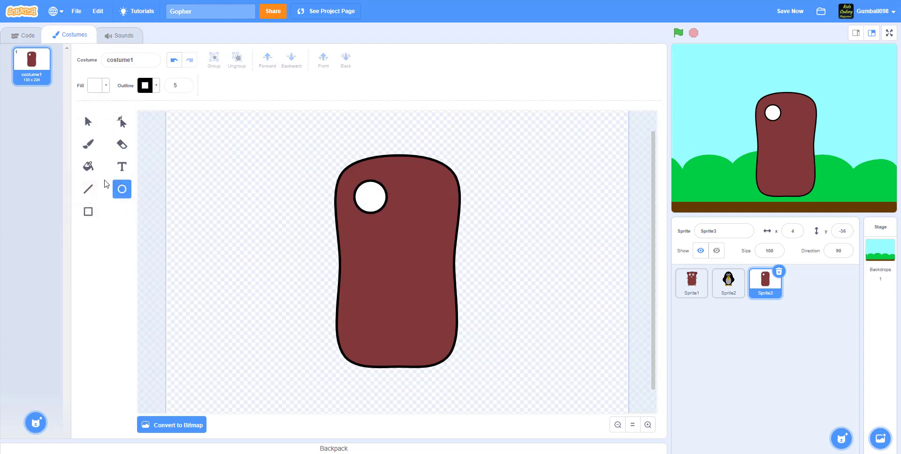
# Set the Circle tool's fill to black with brightness 0 and remove its outline
pyautogui.click(94, 87)
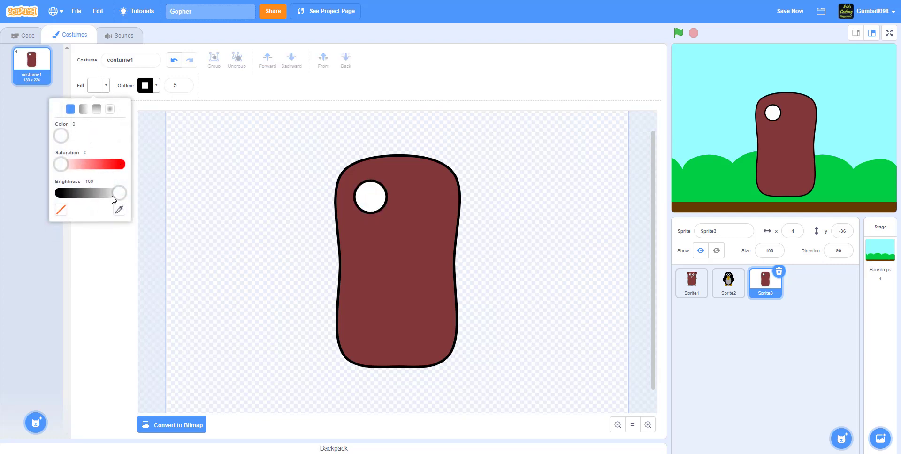
pyautogui.moveTo(119, 193); pyautogui.dragTo(45, 194)
pyautogui.click(113, 245)
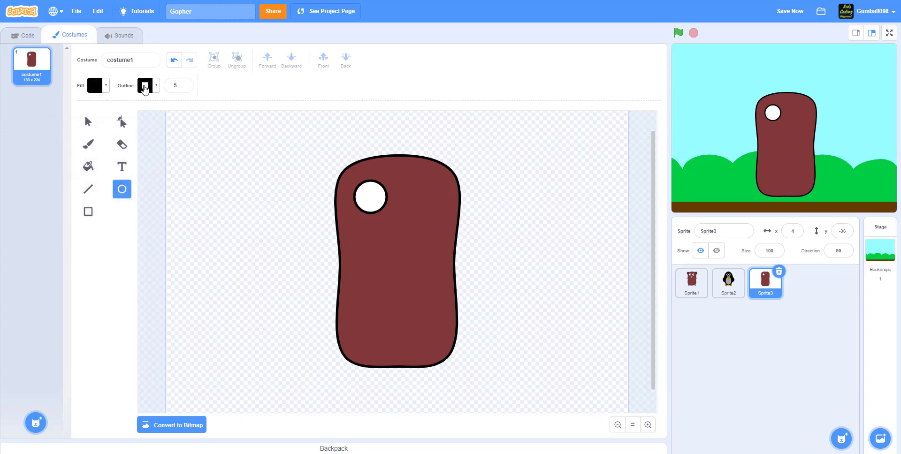
pyautogui.click(144, 86)
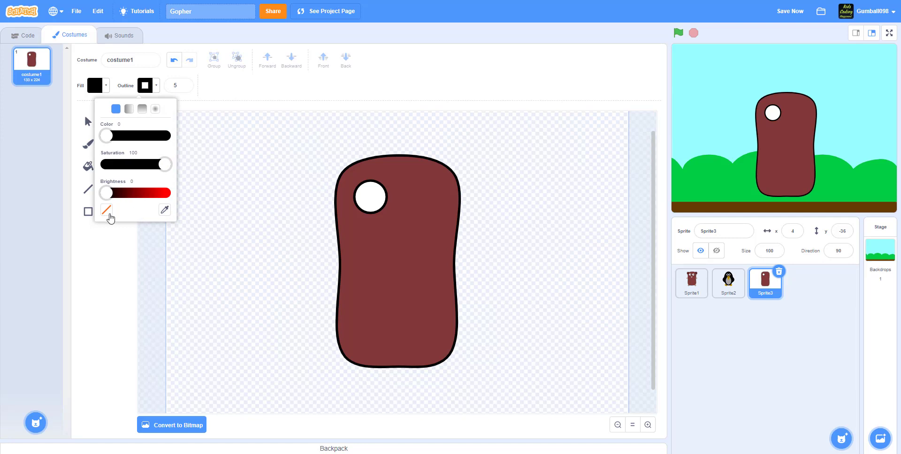
pyautogui.click(106, 210)
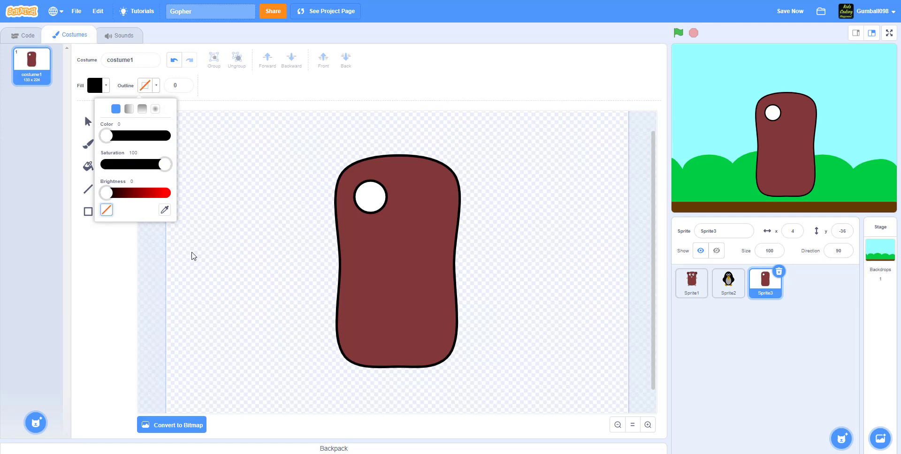
pyautogui.click(135, 258)
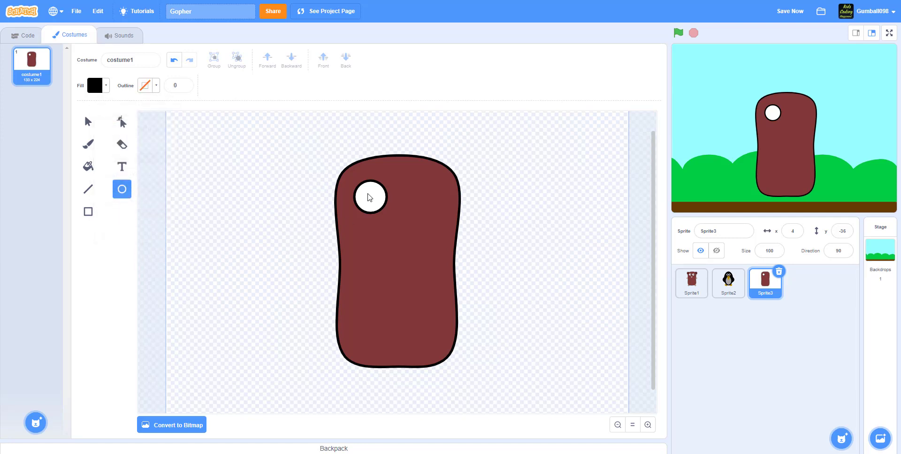
# Draw a small black circle as a pupil inside the eye, nudge it slightly upward and deselect it
pyautogui.moveTo(368, 194); pyautogui.dragTo(376, 203)
pyautogui.click(375, 203)
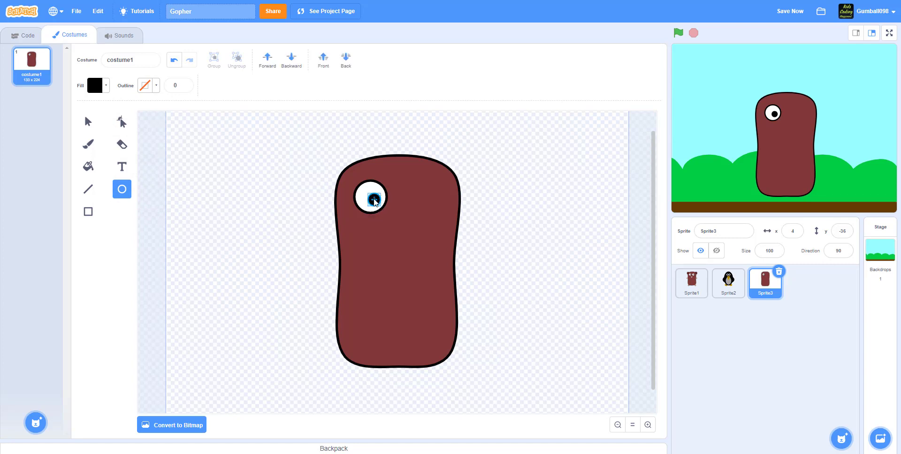
pyautogui.click(88, 122)
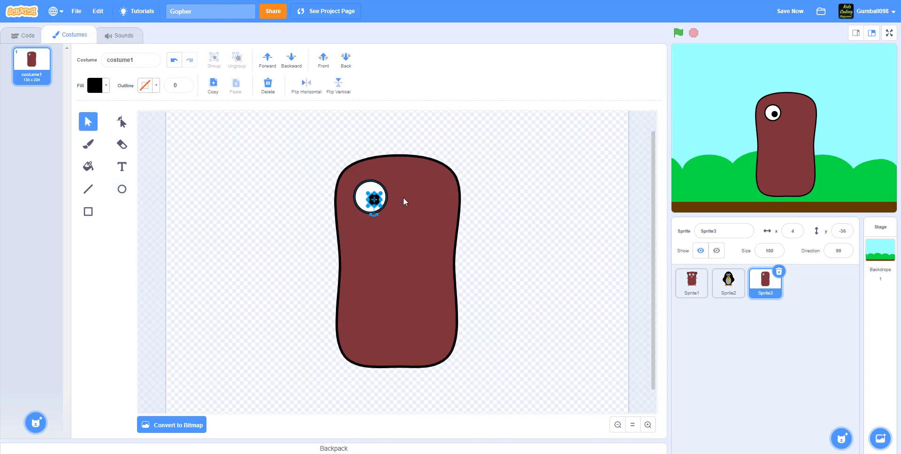
pyautogui.moveTo(372, 200); pyautogui.dragTo(372, 199)
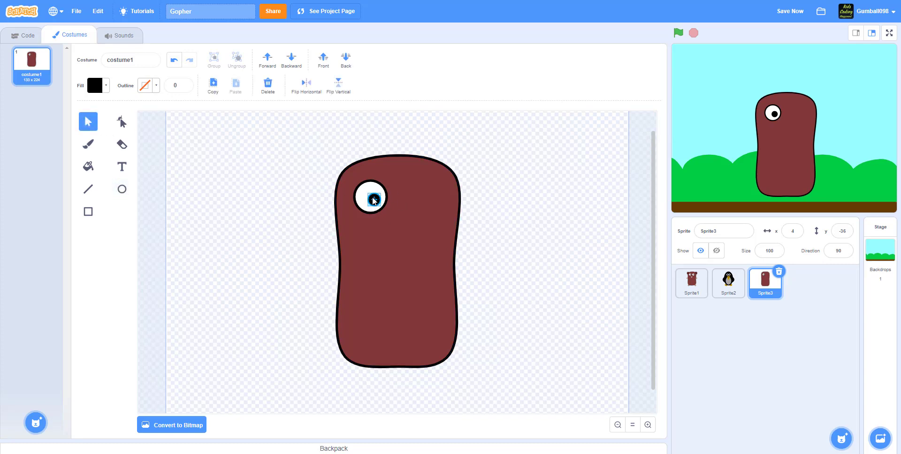
pyautogui.click(295, 221)
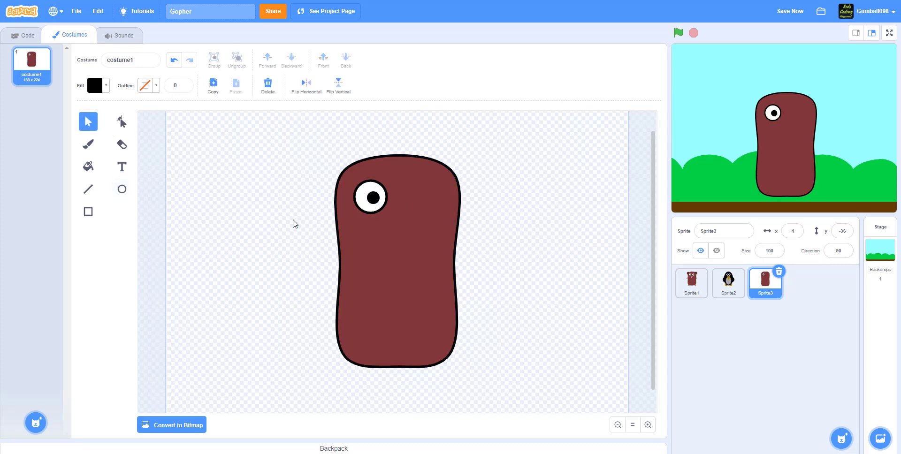
pyautogui.click(91, 86)
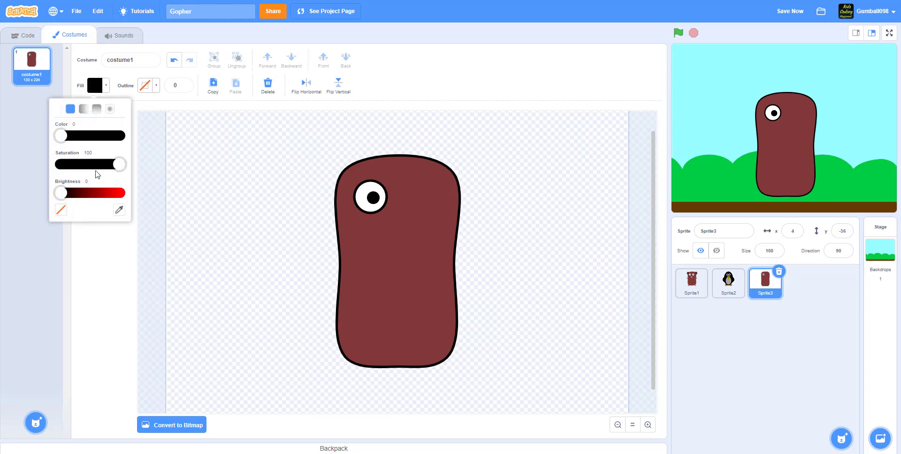
pyautogui.moveTo(62, 193); pyautogui.dragTo(121, 193)
pyautogui.moveTo(120, 164); pyautogui.dragTo(89, 165)
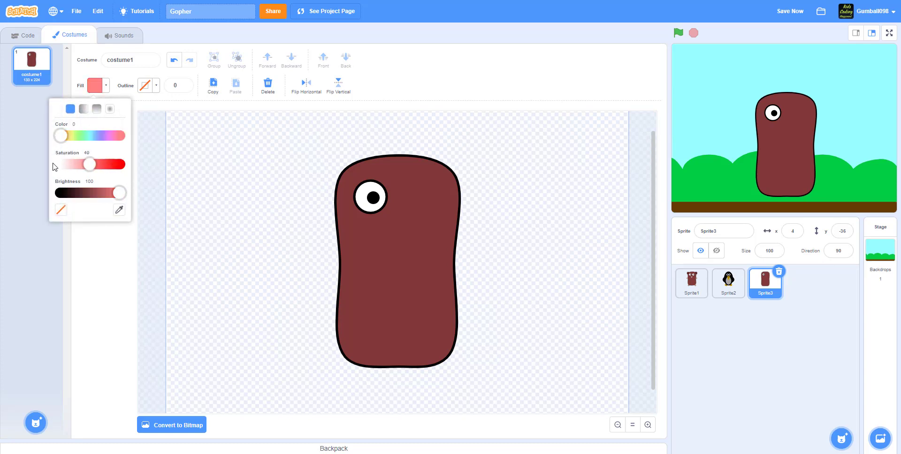
pyautogui.click(55, 165)
pyautogui.click(87, 265)
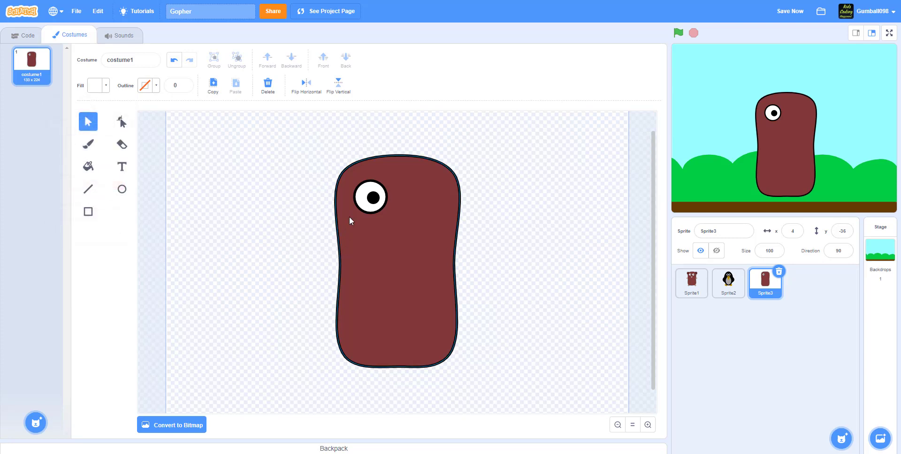
# Draw a small white circle without an outline over the pupil as the eye's highlight
pyautogui.click(372, 201)
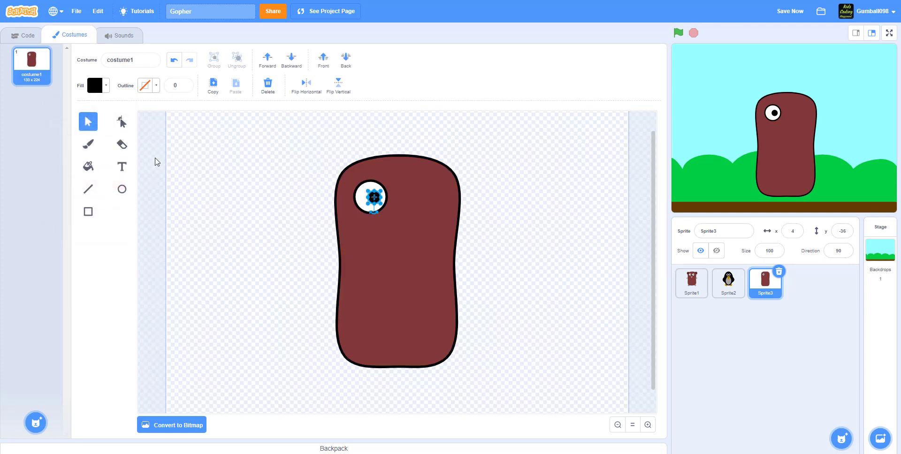
pyautogui.click(123, 189)
pyautogui.click(96, 85)
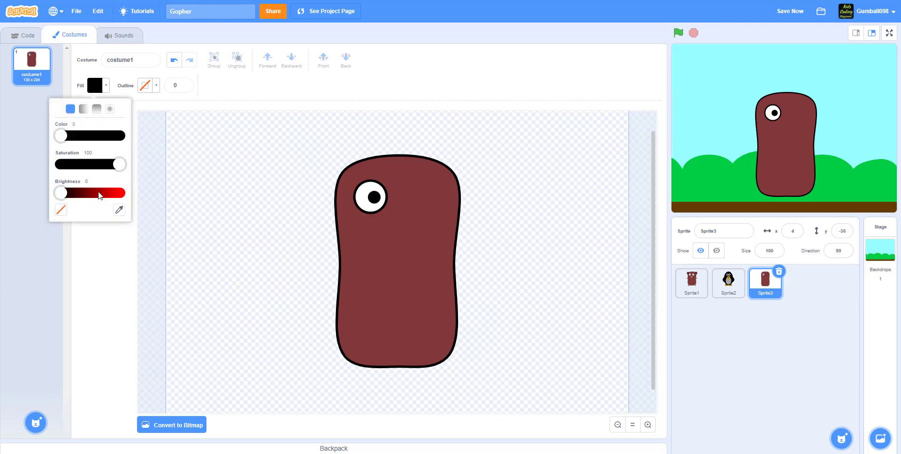
pyautogui.moveTo(118, 170)
pyautogui.mouseDown()
pyautogui.moveTo(58, 179)
pyautogui.moveTo(241, 207)
pyautogui.moveTo(249, 197)
pyautogui.moveTo(373, 197)
pyautogui.mouseUp()
pyautogui.click(249, 204)
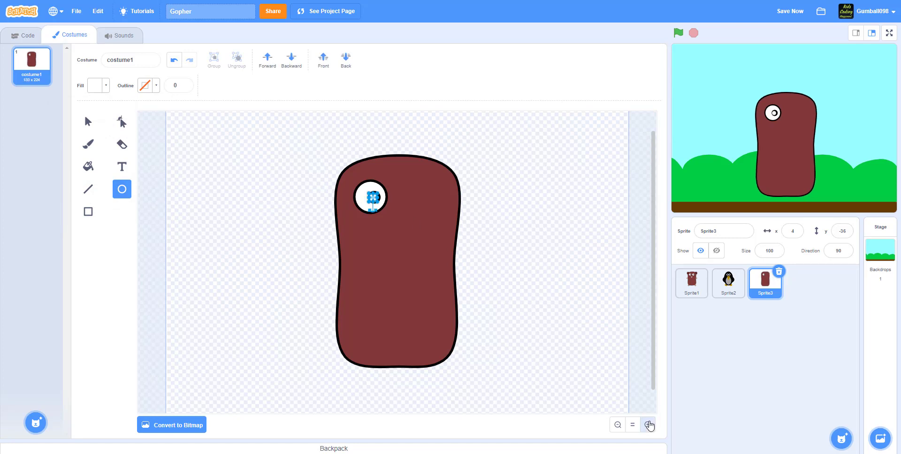
# Shrink the white highlight by pulling its upper-left corner inward, then deselect it
pyautogui.click(648, 425)
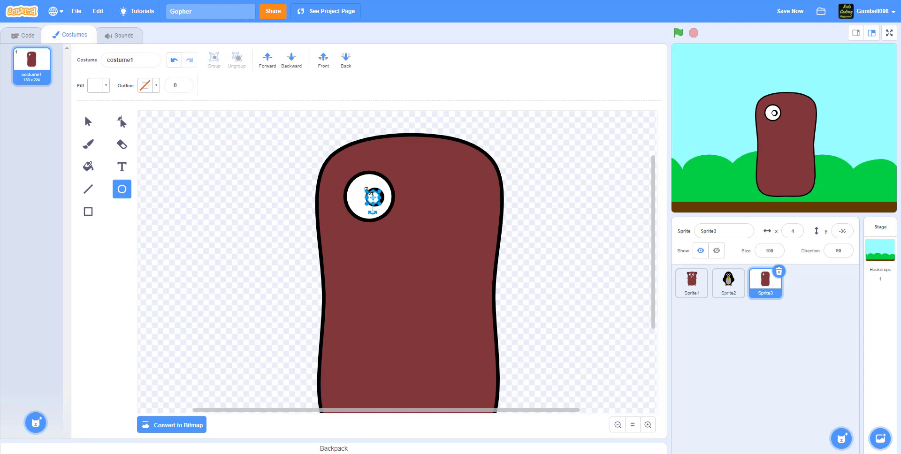
pyautogui.moveTo(366, 190); pyautogui.dragTo(372, 196)
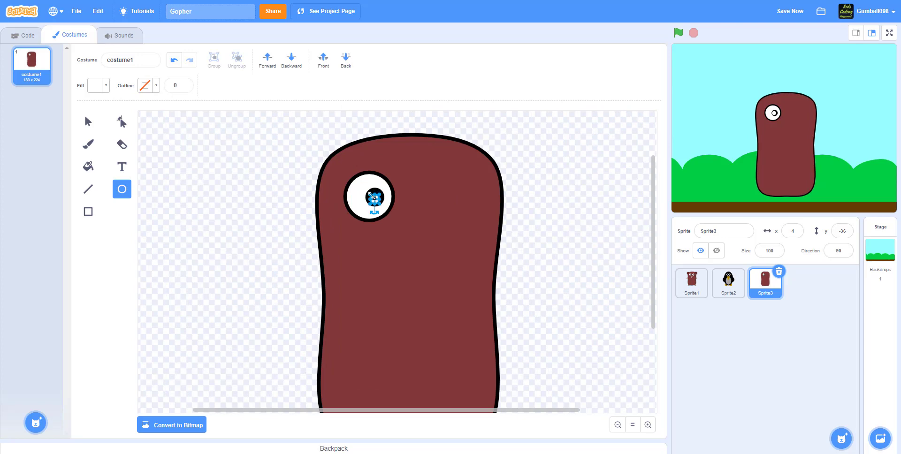
pyautogui.click(578, 238)
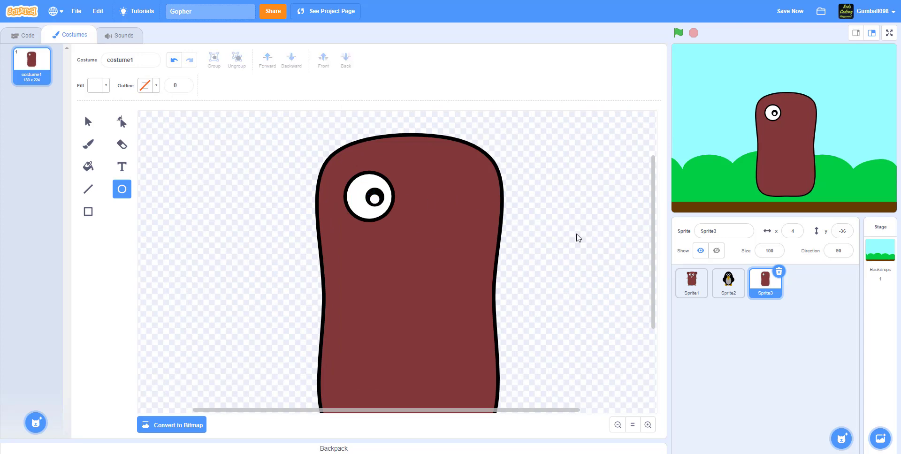
# Move the white highlight slightly up and left to centre it in the pupil, then deselect it
pyautogui.click(375, 199)
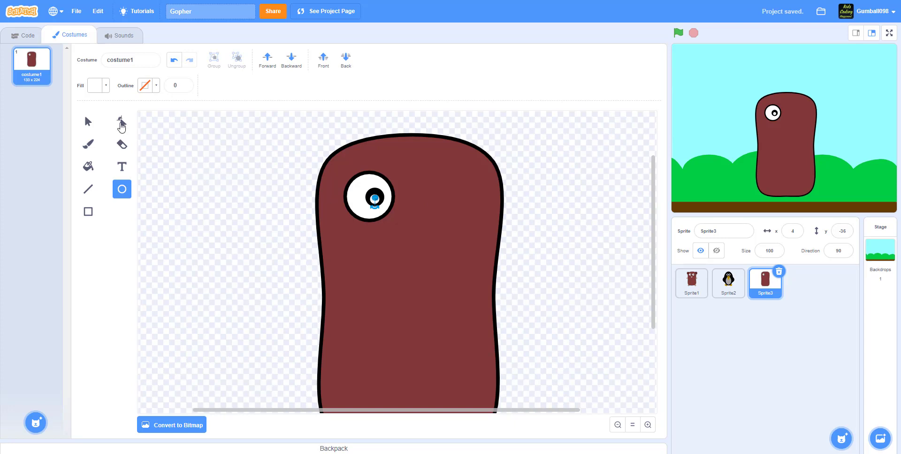
pyautogui.press('Escape')
pyautogui.click(88, 121)
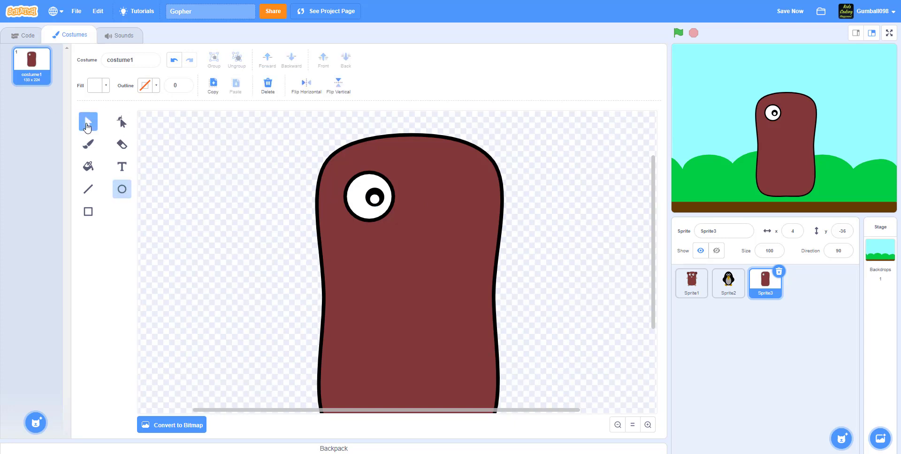
pyautogui.click(375, 197)
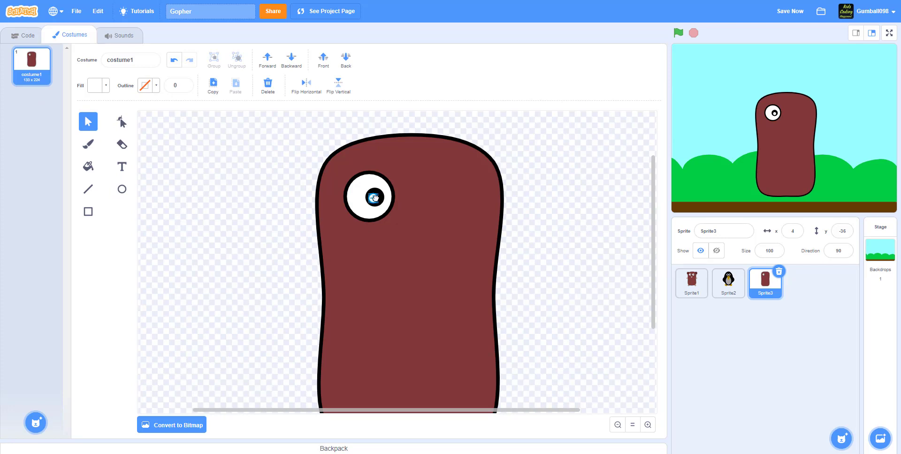
pyautogui.click(539, 196)
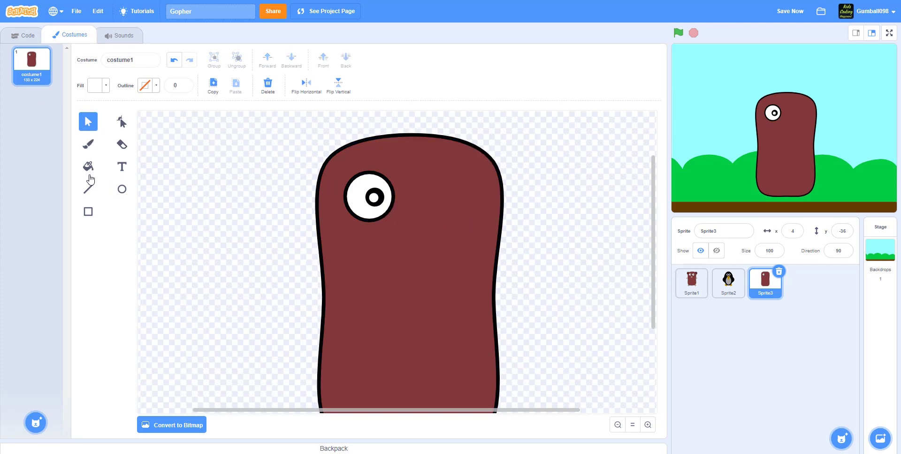
# Select the white eye circle together with its pupil and highlight and group them
pyautogui.click(370, 174)
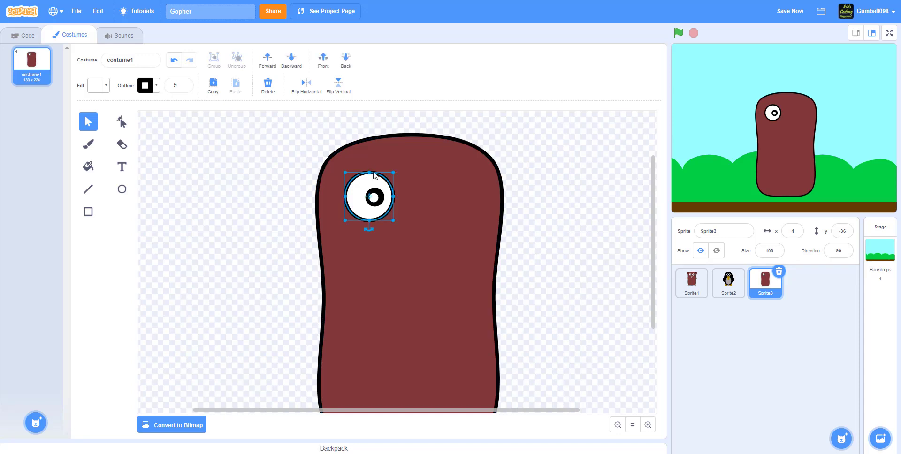
pyautogui.keyDown('shift'); pyautogui.click(374, 199); pyautogui.keyUp('shift')
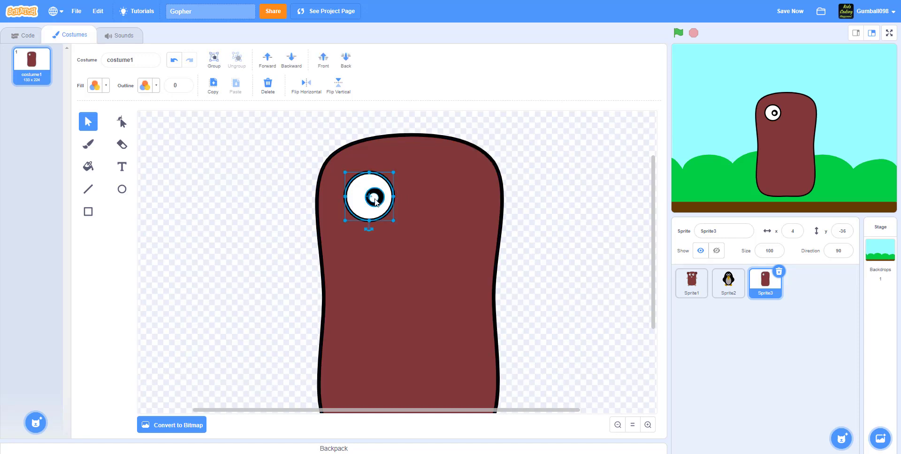
pyautogui.click(213, 60)
# Duplicate the grouped eye and place the copy level with the original on the body's upper-right part
pyautogui.hotkey('ctrl', 'c')
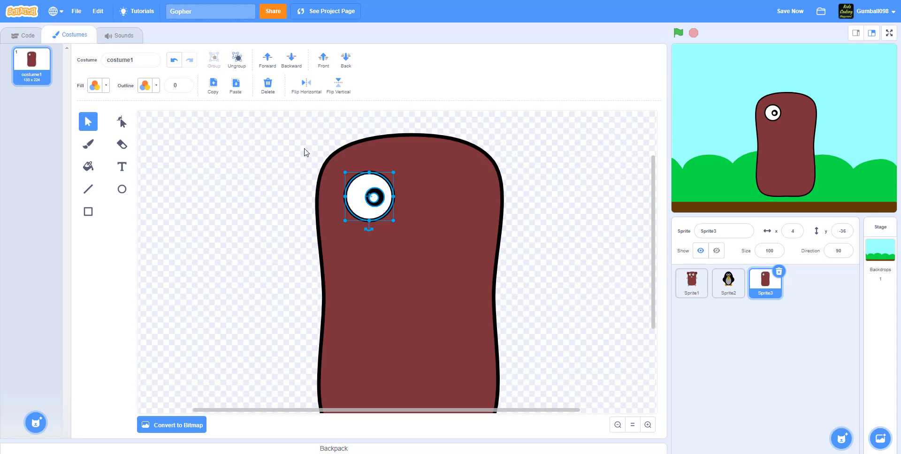
pyautogui.hotkey('ctrl', 'v')
pyautogui.moveTo(376, 188); pyautogui.dragTo(431, 183)
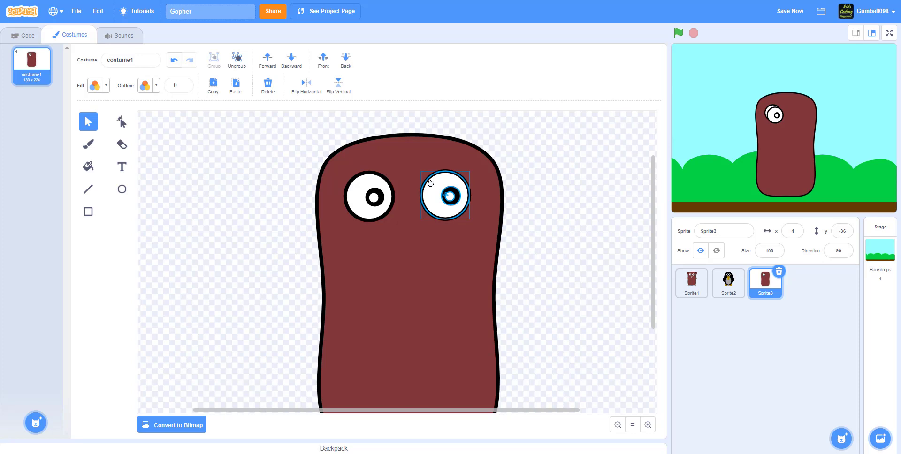
pyautogui.click(585, 192)
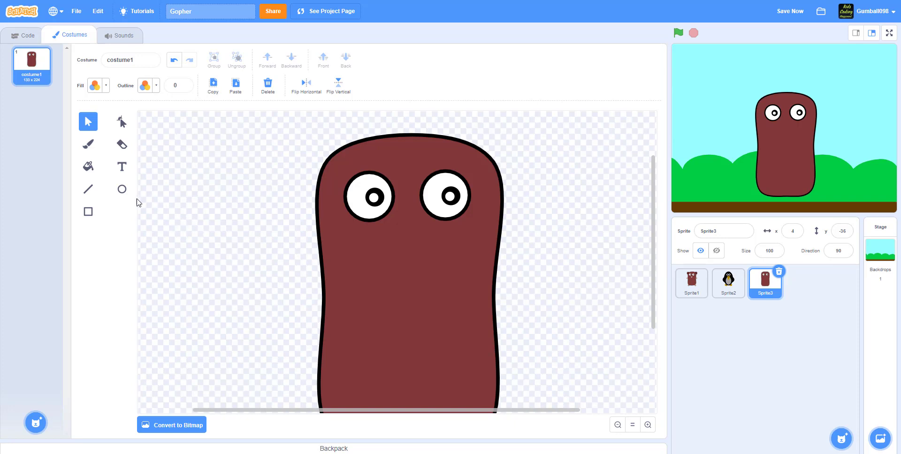
# Set the Circle tool's fill to light pink with color 100, saturation 25 and brightness 100
pyautogui.click(122, 189)
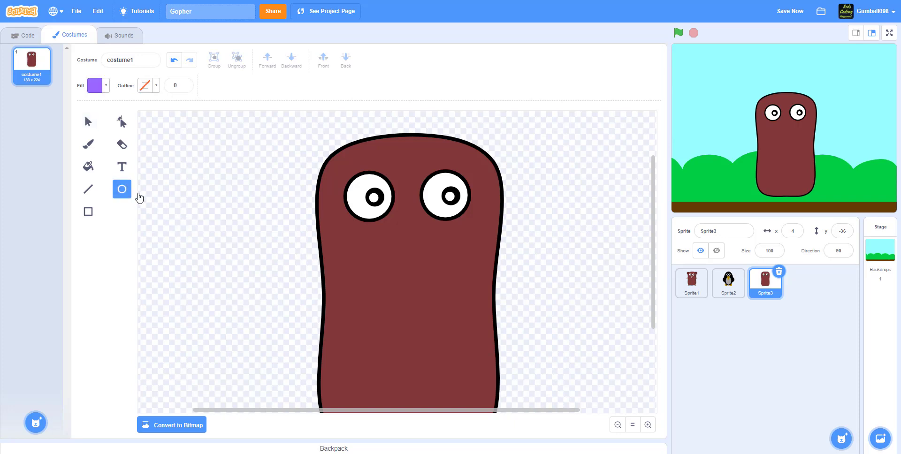
pyautogui.click(94, 85)
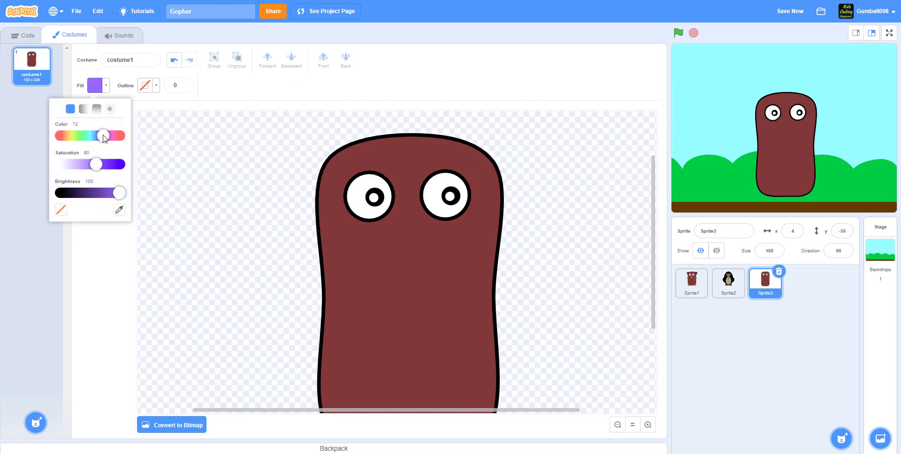
pyautogui.moveTo(104, 136)
pyautogui.mouseDown()
pyautogui.moveTo(93, 136)
pyautogui.moveTo(120, 135)
pyautogui.mouseUp()
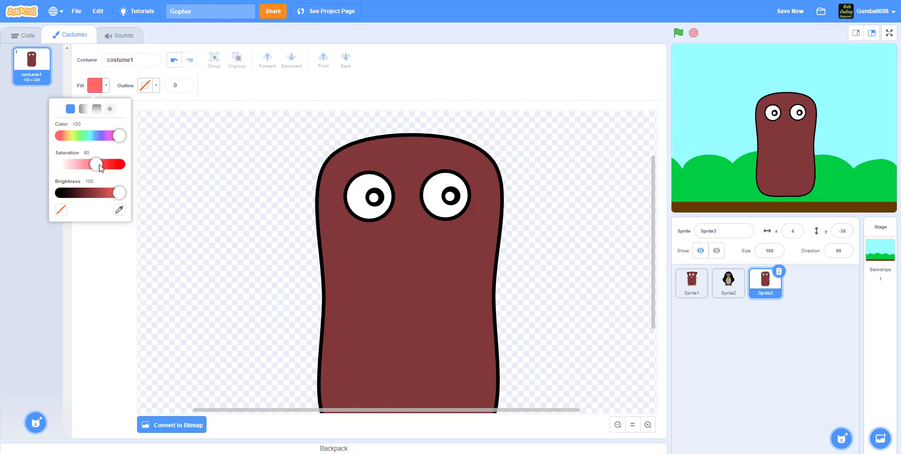
pyautogui.moveTo(98, 164); pyautogui.dragTo(87, 164)
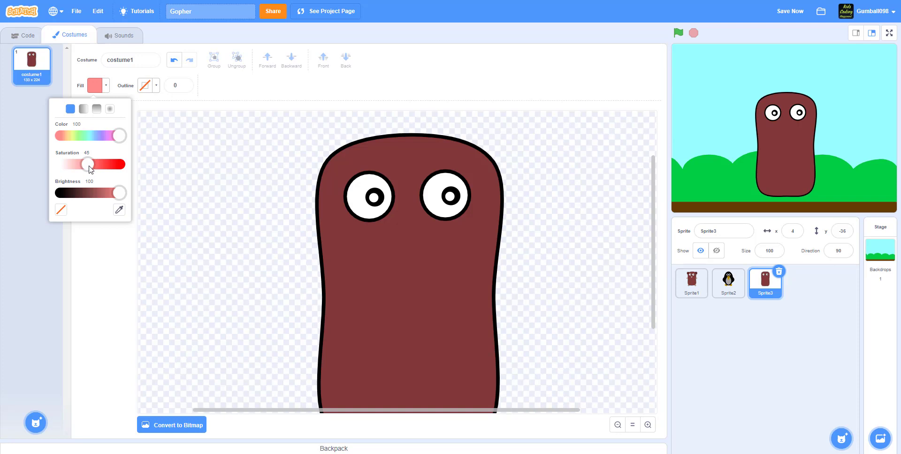
pyautogui.moveTo(89, 166); pyautogui.dragTo(73, 167)
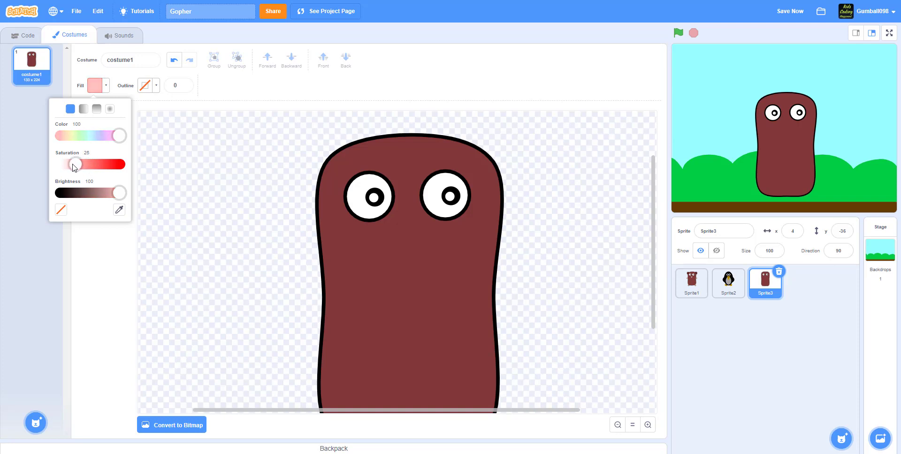
pyautogui.click(201, 238)
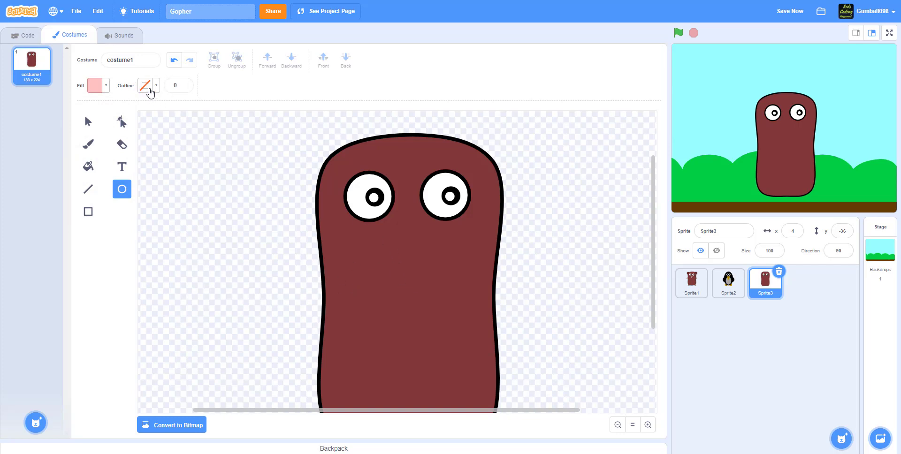
# Draw a small light pink oval with a black outline of width 3 below the eyes and move it up slightly
pyautogui.click(146, 86)
pyautogui.moveTo(163, 193); pyautogui.dragTo(104, 193)
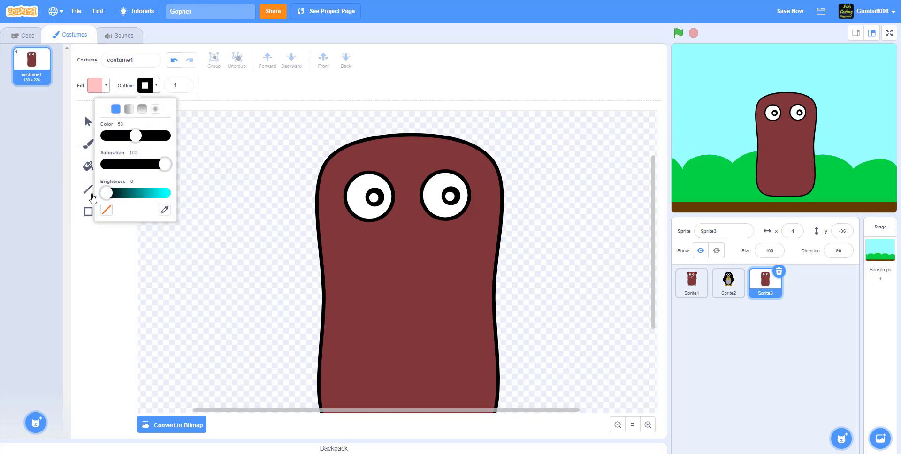
pyautogui.click(175, 85)
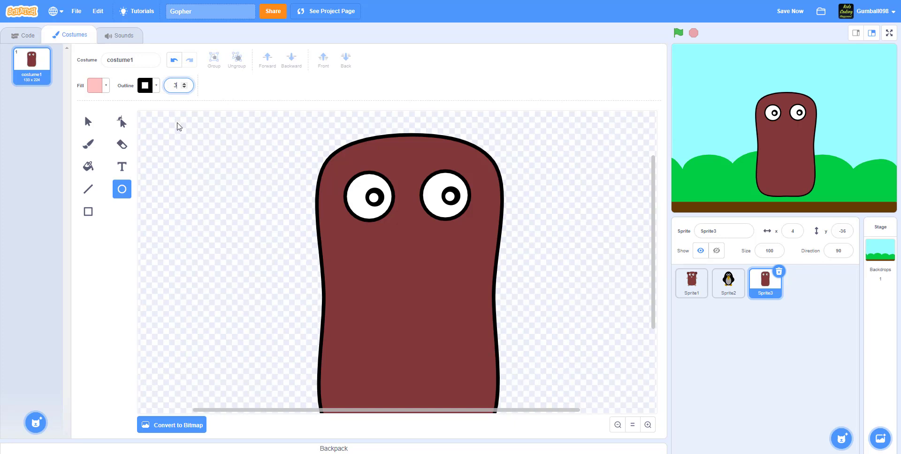
pyautogui.click(221, 242)
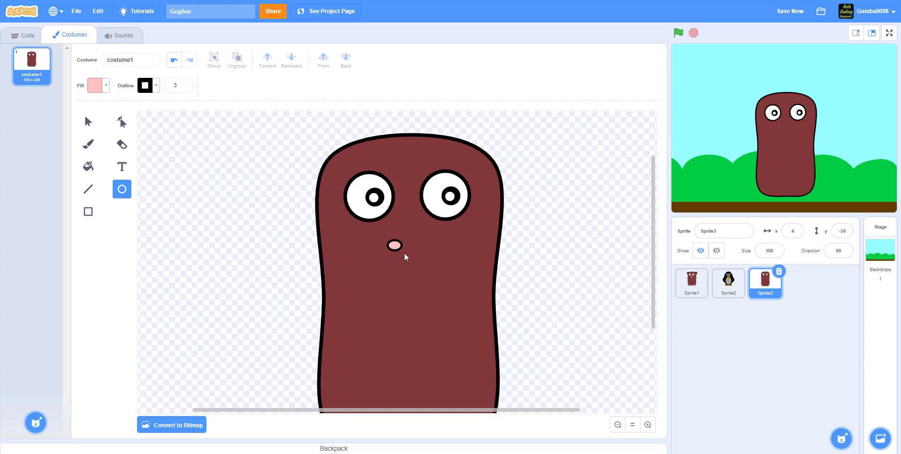
pyautogui.moveTo(424, 259); pyautogui.dragTo(434, 266)
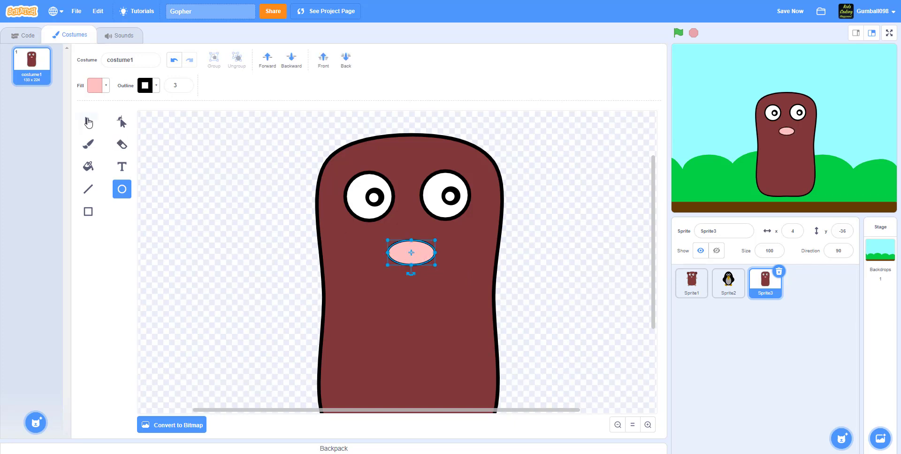
pyautogui.click(88, 121)
pyautogui.moveTo(392, 254); pyautogui.dragTo(389, 241)
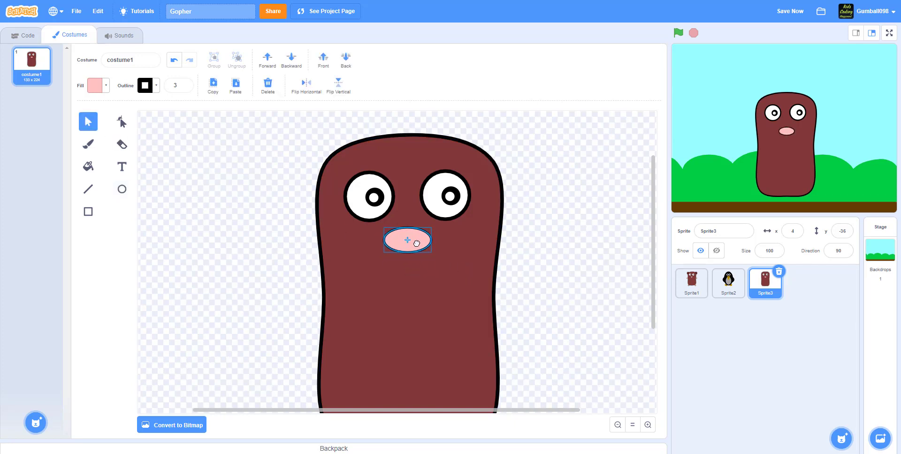
# Reshape the pink oval into a wide downturned mouth by pulling its side points outward and down and raising its lower middle point
pyautogui.click(121, 121)
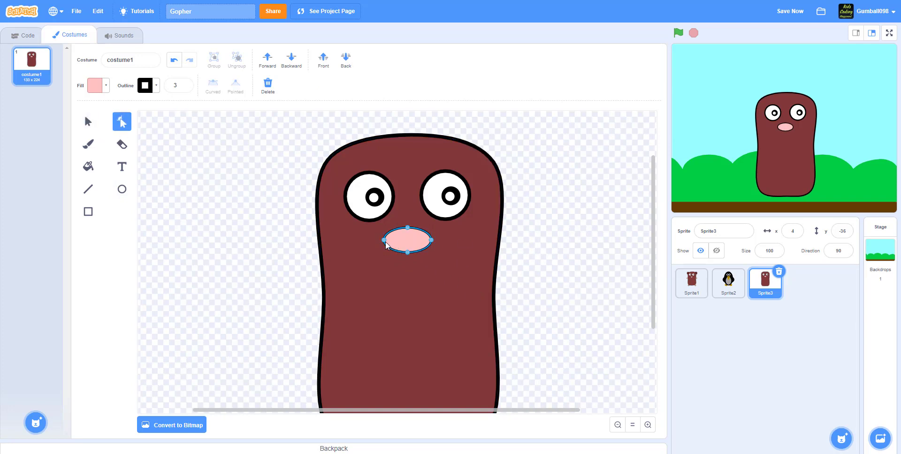
pyautogui.moveTo(384, 243); pyautogui.dragTo(408, 238)
pyautogui.click(561, 265)
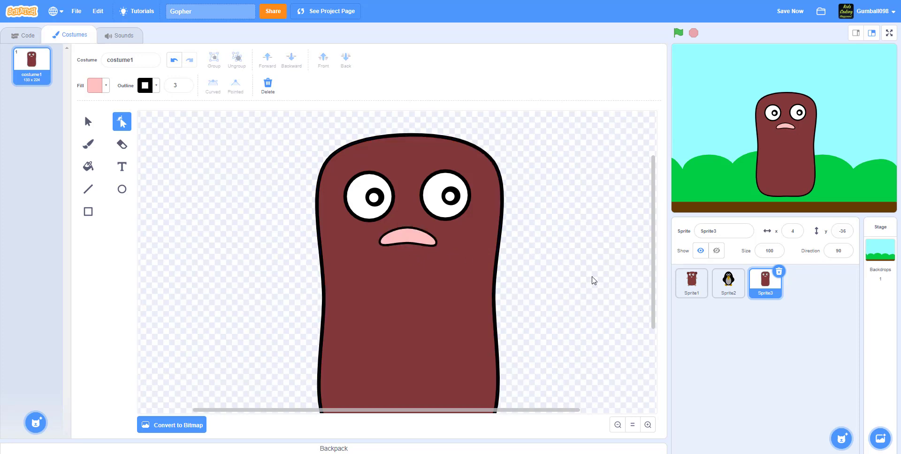
pyautogui.click(406, 238)
pyautogui.click(380, 241)
pyautogui.click(380, 241)
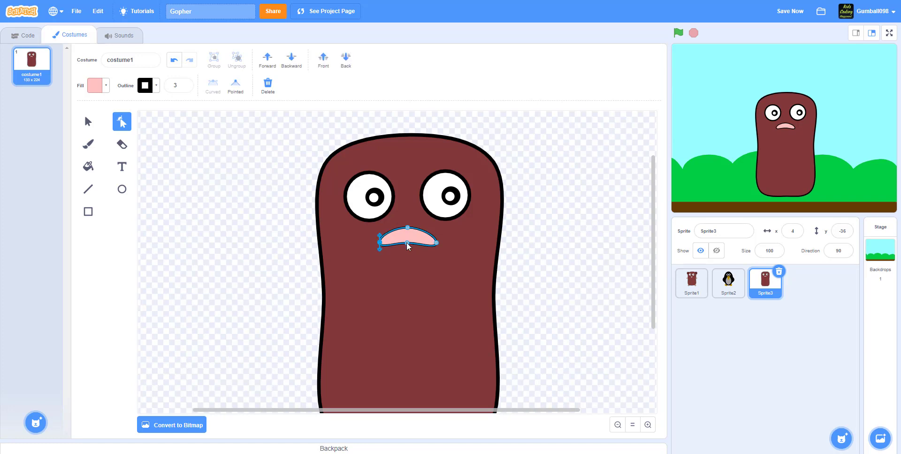
pyautogui.click(407, 244)
pyautogui.click(559, 263)
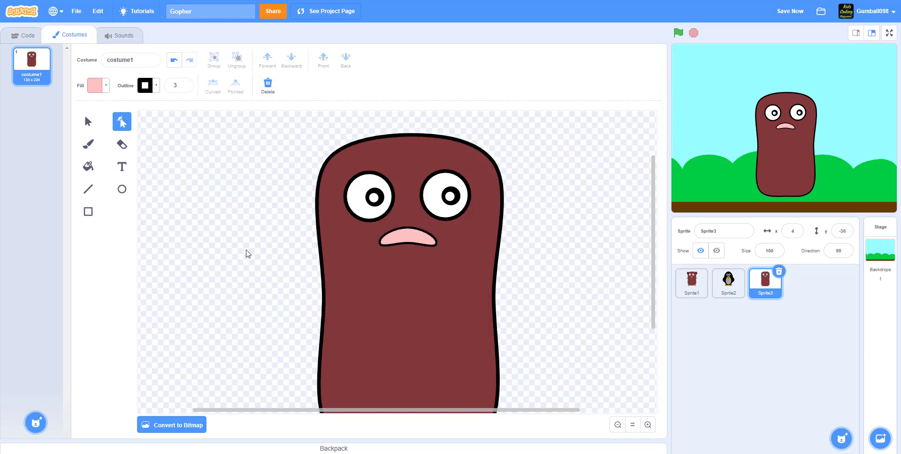
# Draw a small black oval nose without an outline over the top centre of the pink mouth
pyautogui.click(122, 191)
pyautogui.click(98, 85)
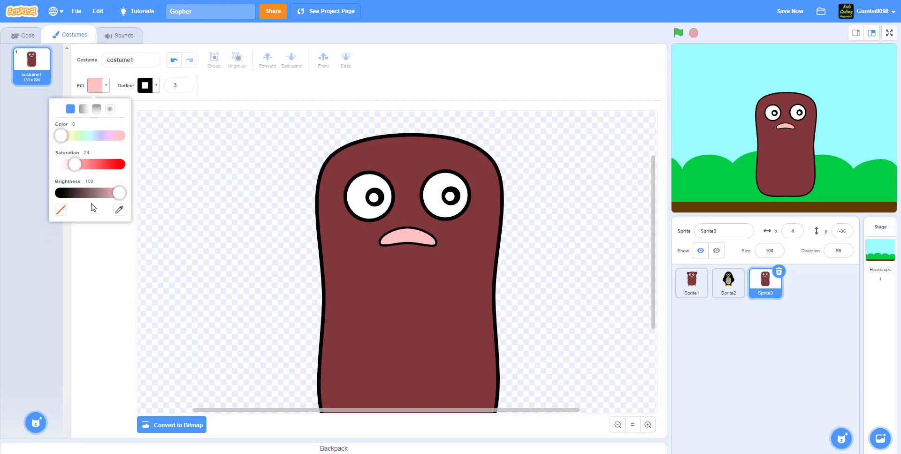
pyautogui.moveTo(117, 193); pyautogui.dragTo(28, 160)
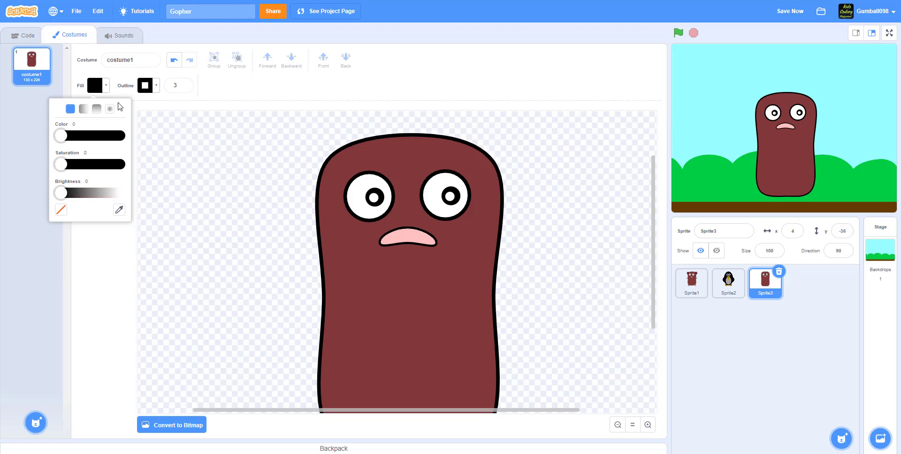
pyautogui.click(145, 86)
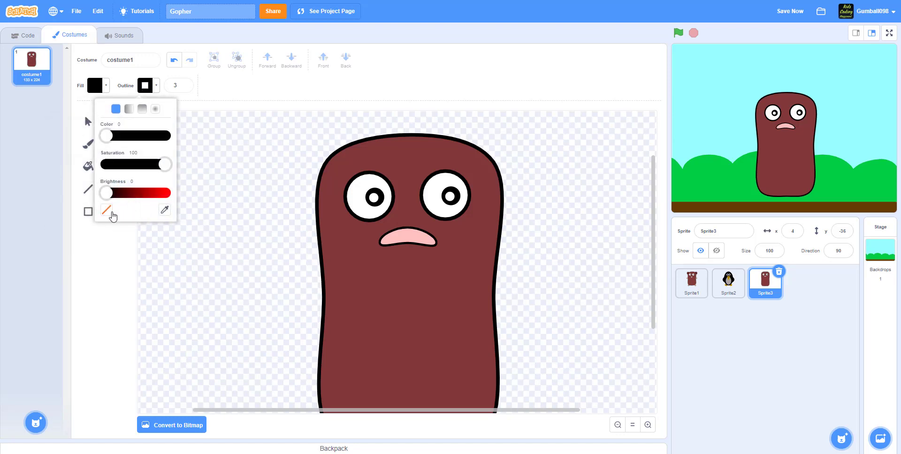
pyautogui.click(107, 210)
pyautogui.click(197, 281)
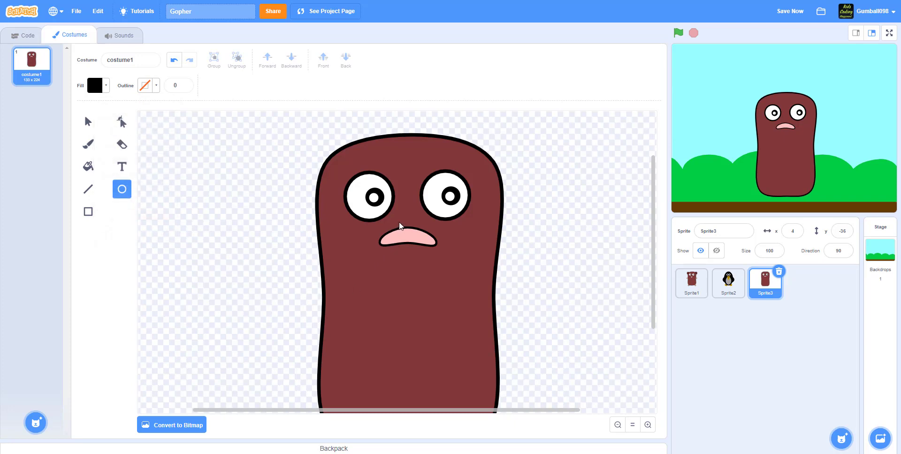
pyautogui.moveTo(398, 221); pyautogui.dragTo(419, 238)
pyautogui.click(580, 260)
# Set up the Rectangle tool with a white fill and a black outline of width 3
pyautogui.click(88, 212)
pyautogui.click(103, 85)
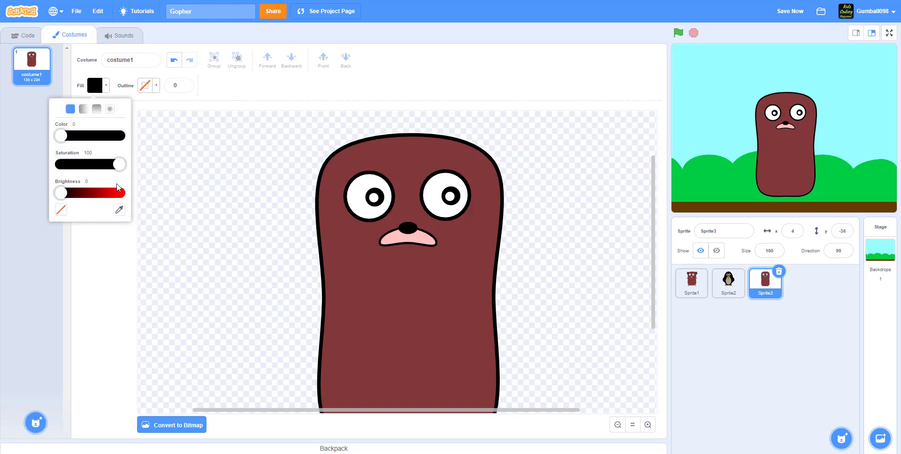
pyautogui.moveTo(119, 165); pyautogui.dragTo(21, 153)
pyautogui.moveTo(80, 193); pyautogui.dragTo(143, 189)
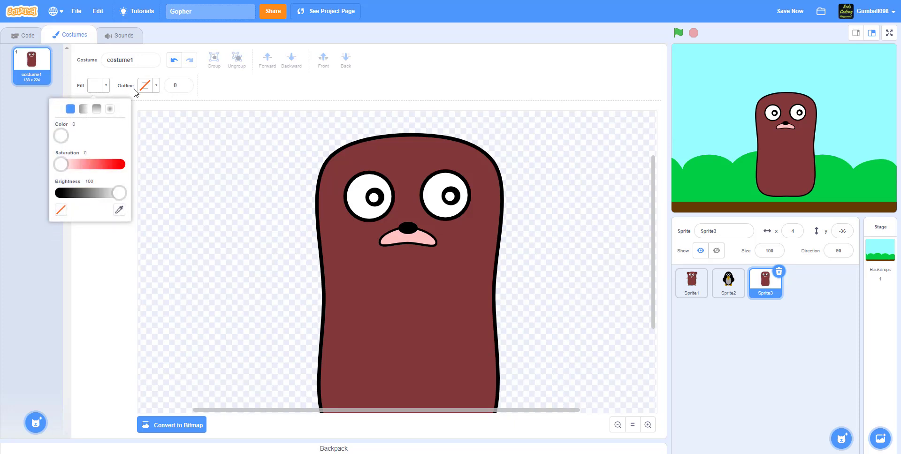
pyautogui.click(151, 88)
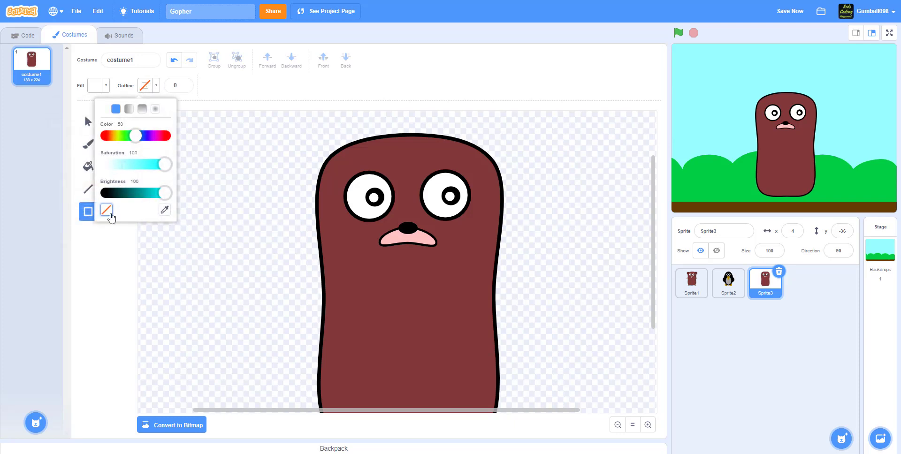
pyautogui.moveTo(163, 193); pyautogui.dragTo(94, 188)
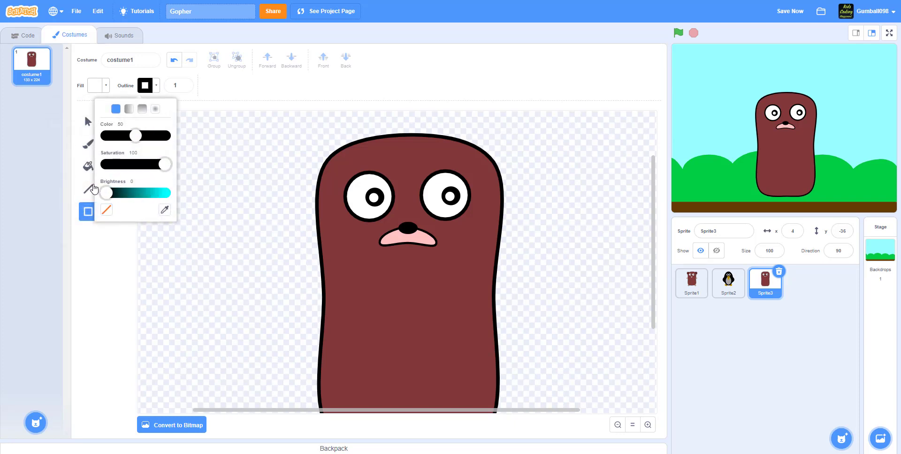
pyautogui.click(183, 85)
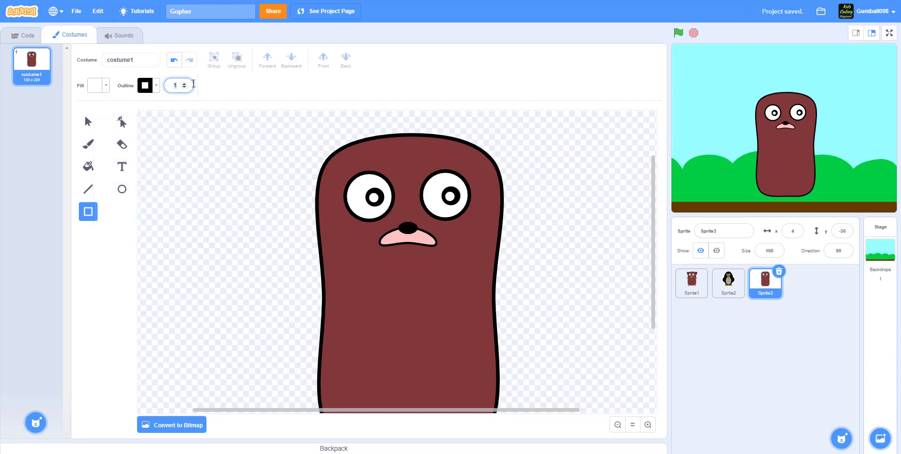
pyautogui.press('Return')
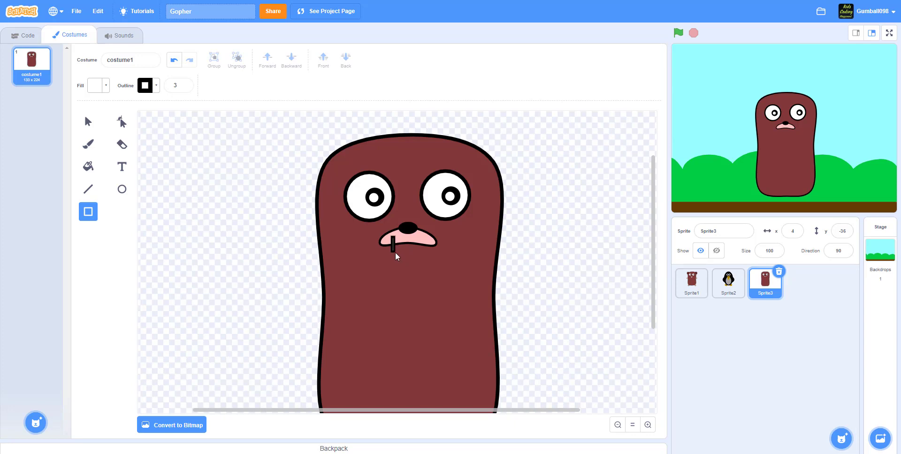
# Draw a narrow white tooth hanging from the mouth and reshape its lower edge into a point
pyautogui.moveTo(401, 260); pyautogui.dragTo(403, 261)
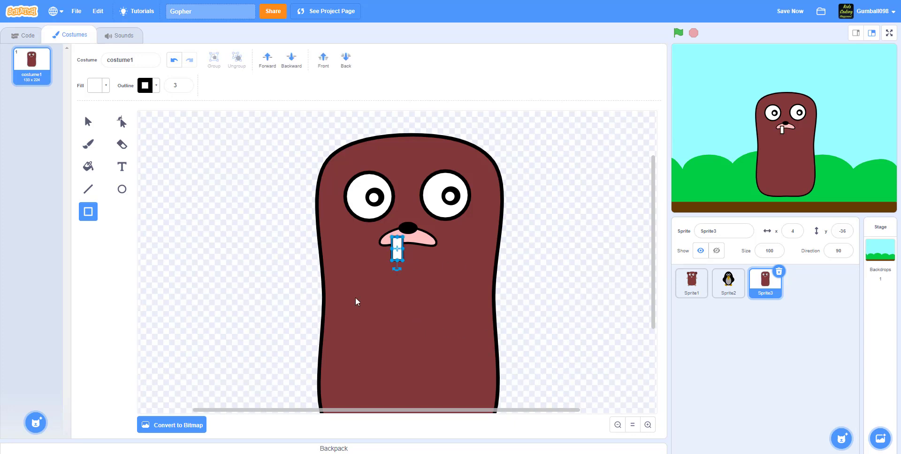
pyautogui.click(121, 123)
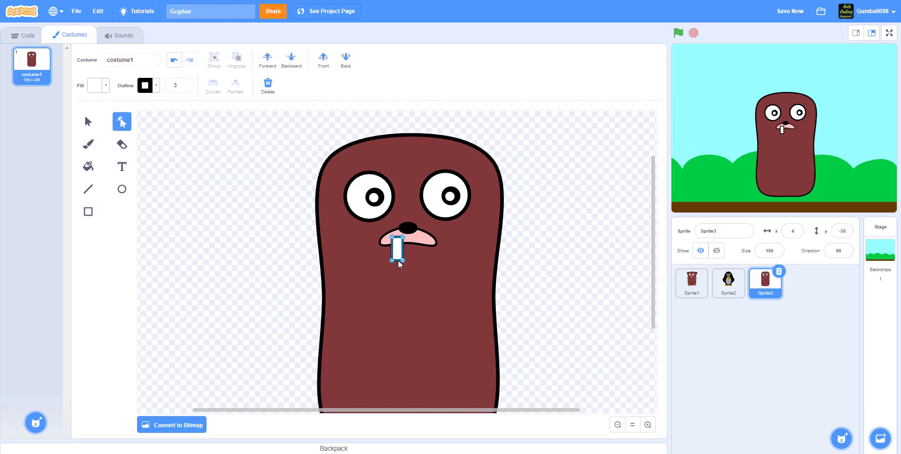
pyautogui.click(396, 261)
pyautogui.click(540, 280)
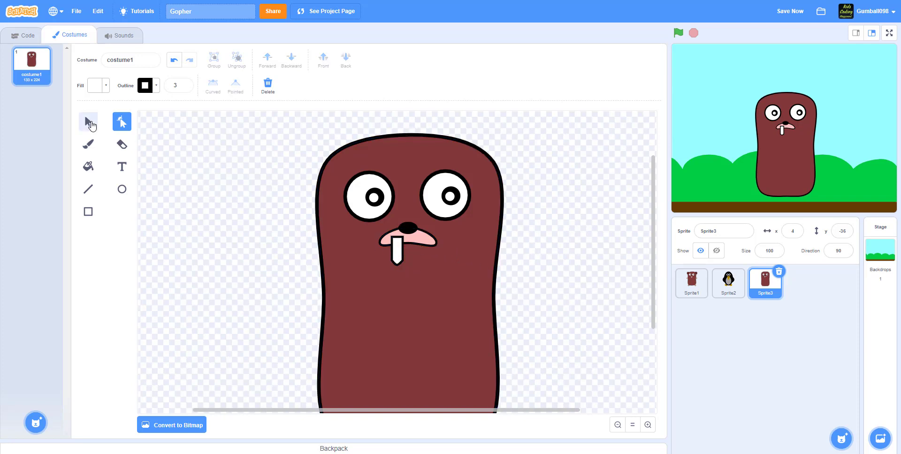
# Reposition the tooth slightly, duplicate it, and place the copy beside the original on the right
pyautogui.click(88, 122)
pyautogui.click(400, 258)
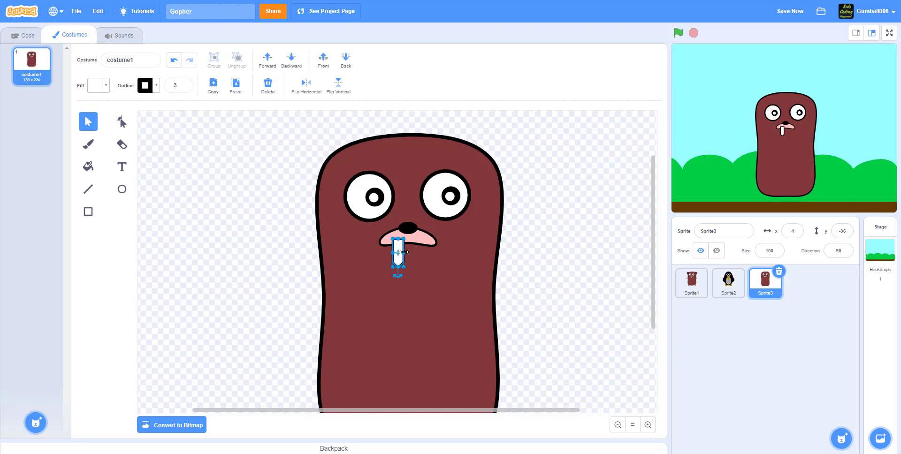
pyautogui.moveTo(399, 252); pyautogui.dragTo(412, 253)
pyautogui.click(159, 288)
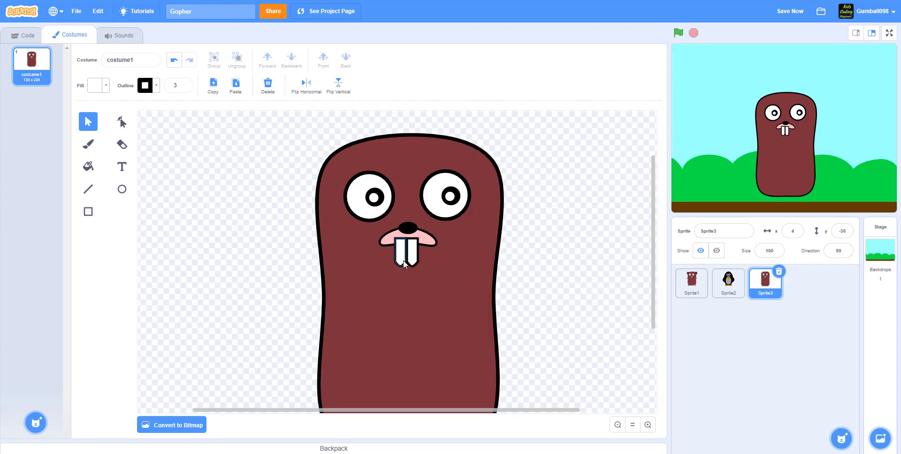
pyautogui.moveTo(412, 258); pyautogui.dragTo(416, 258)
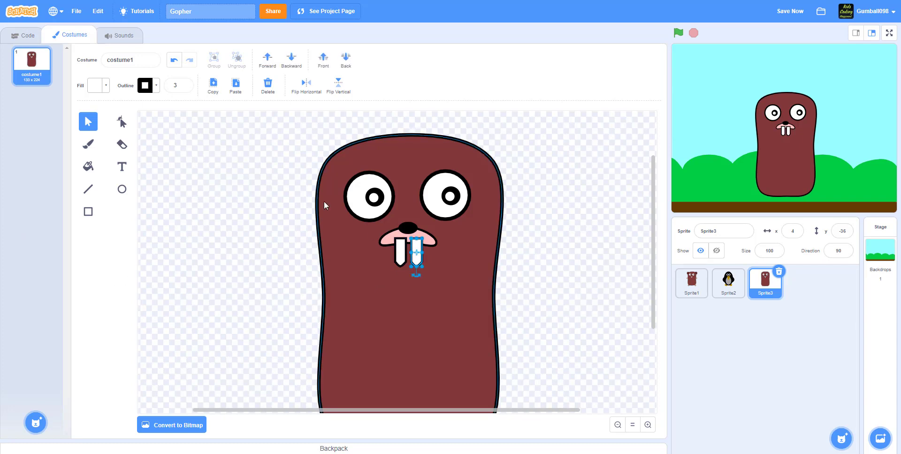
# Reshape the left tooth so that both of its long sides curve to the right
pyautogui.click(122, 122)
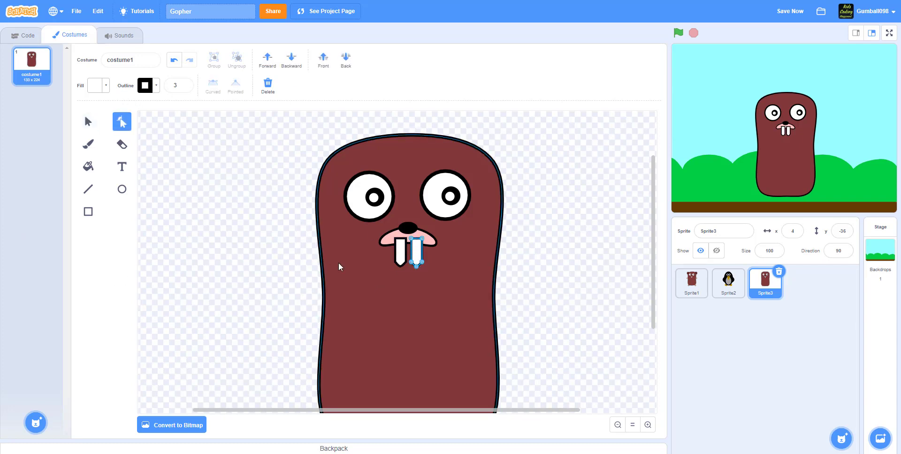
pyautogui.click(396, 253)
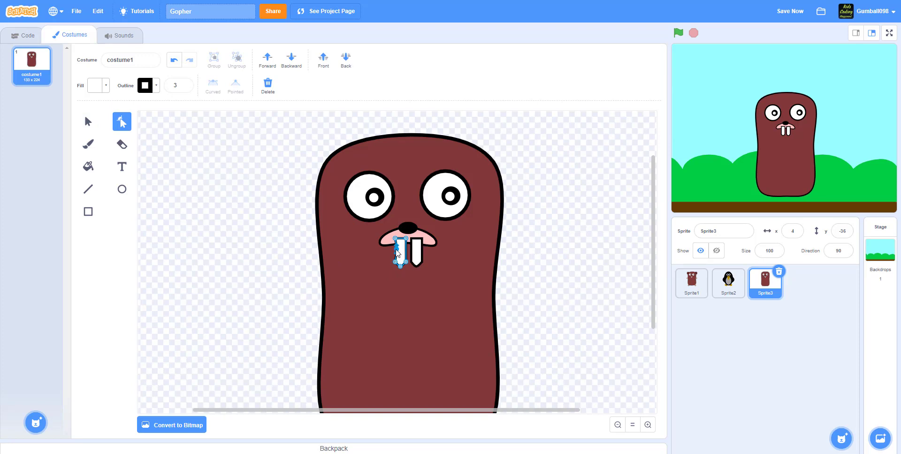
pyautogui.click(397, 253)
pyautogui.click(406, 249)
pyautogui.click(225, 236)
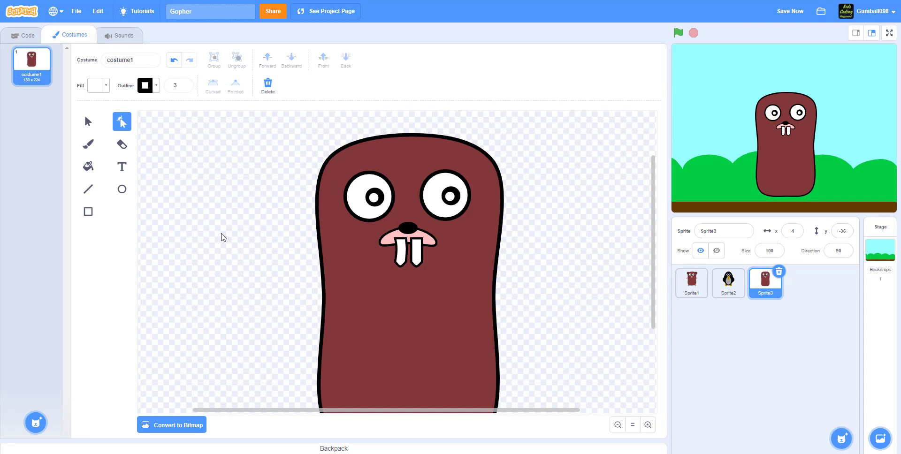
# Curve the right tooth's long sides and bring it directly against the left tooth
pyautogui.click(414, 253)
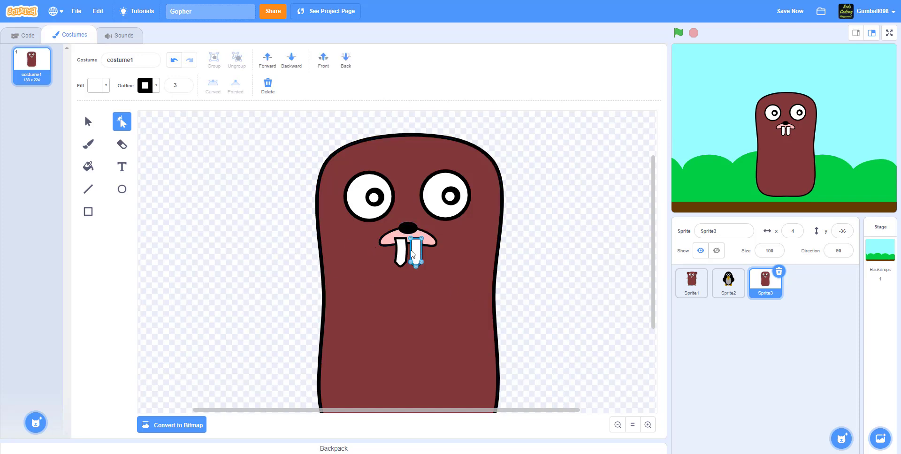
pyautogui.click(417, 253)
pyautogui.click(524, 275)
pyautogui.click(415, 255)
pyautogui.moveTo(415, 254); pyautogui.dragTo(412, 255)
pyautogui.click(561, 263)
pyautogui.click(415, 251)
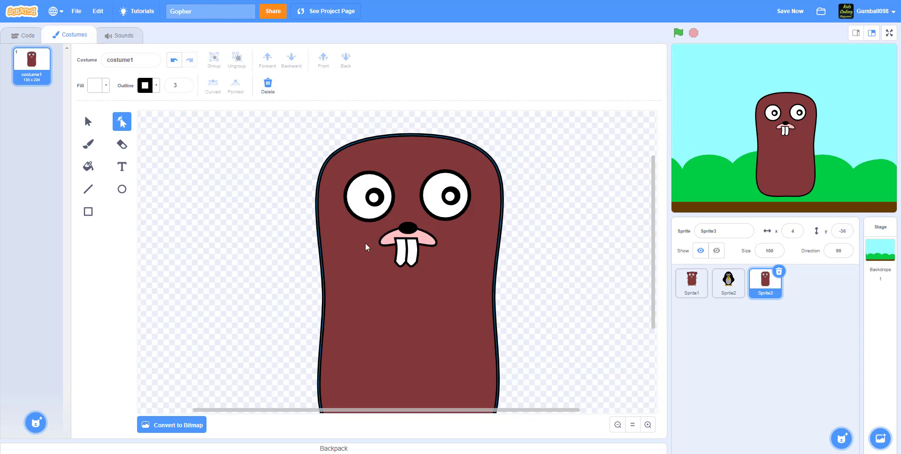
# Select both teeth and layer them behind the pink mouth but in front of the brown body
pyautogui.click(87, 124)
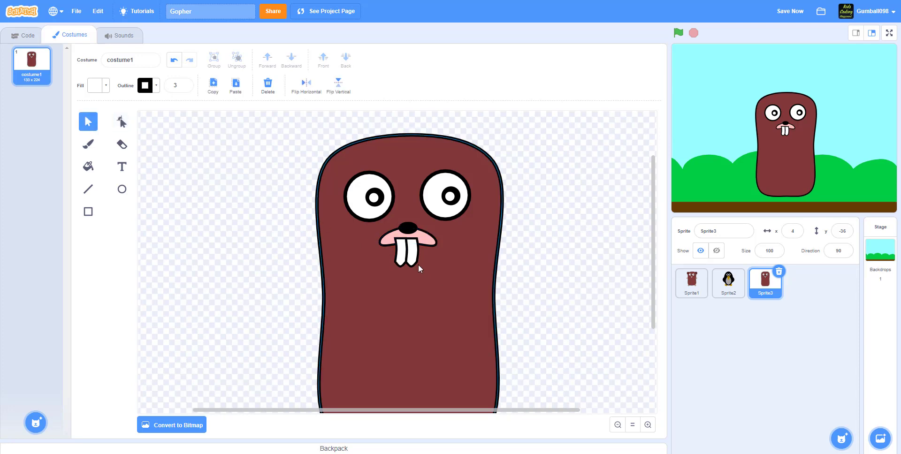
pyautogui.click(400, 257)
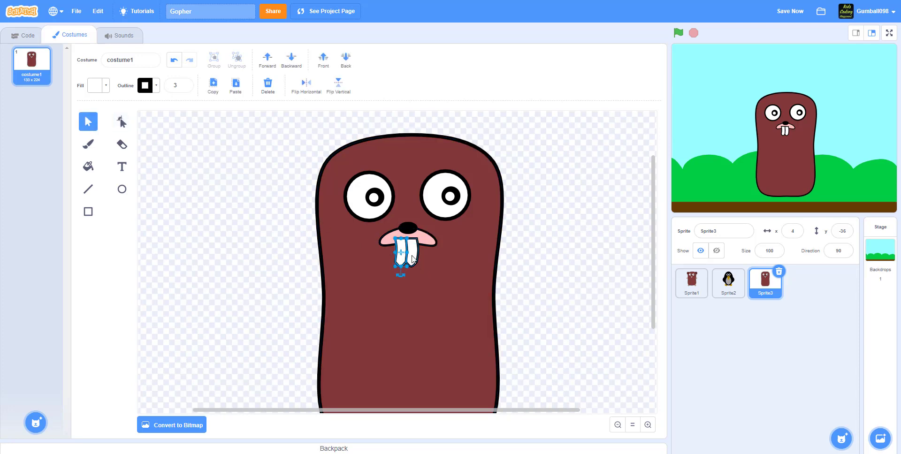
pyautogui.keyDown('shift'); pyautogui.click(412, 257); pyautogui.keyUp('shift')
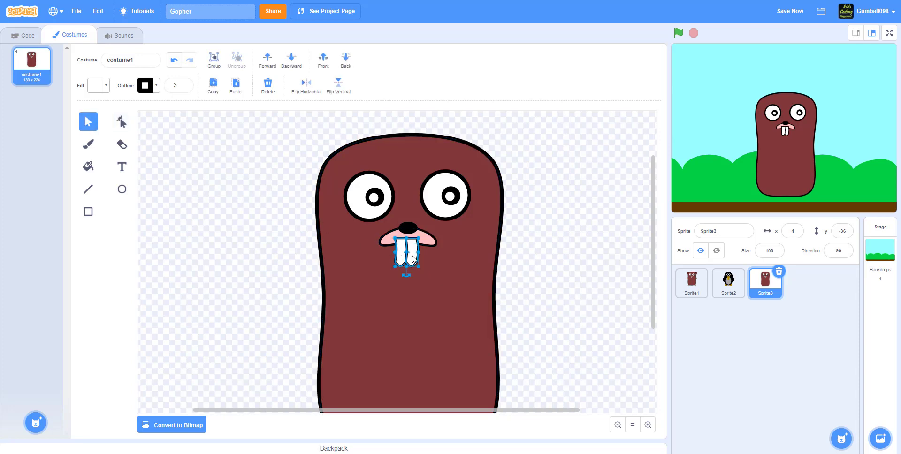
pyautogui.click(346, 62)
pyautogui.click(268, 60)
pyautogui.click(644, 251)
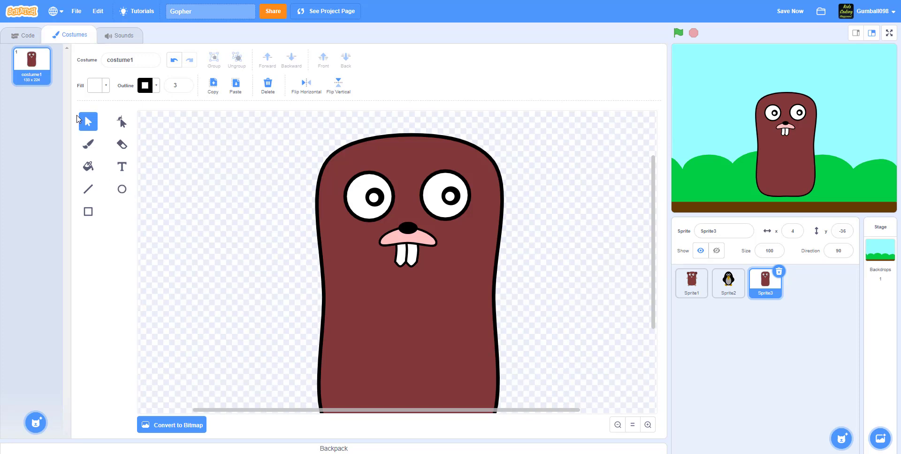
# Draw a circular ear overlapping the head's upper-left edge, using the body's brown fill and black outline of width 5
pyautogui.click(387, 156)
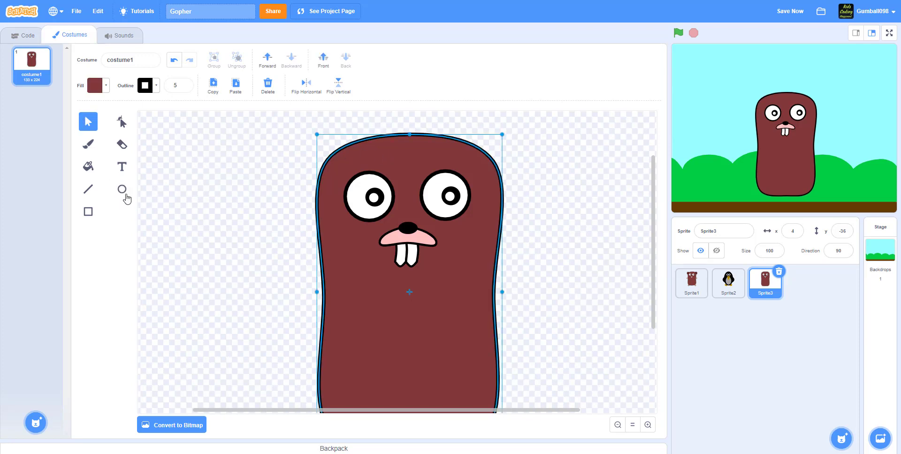
pyautogui.click(122, 189)
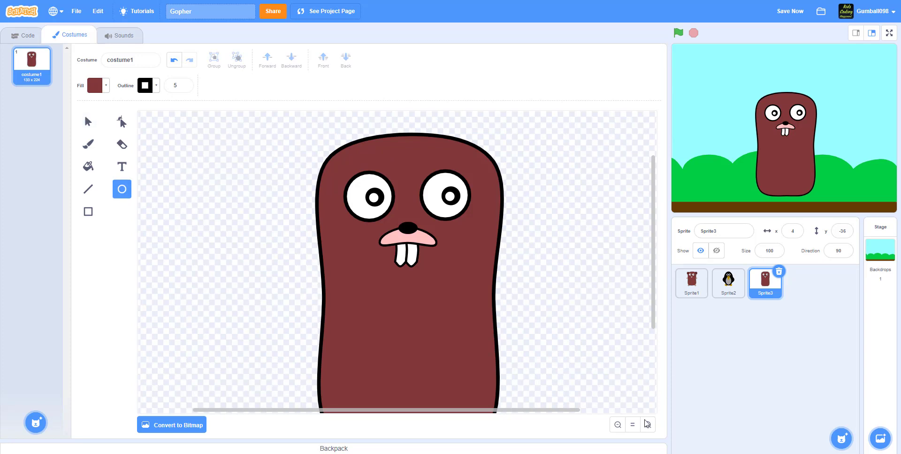
pyautogui.scroll(3, 652, 291)
pyautogui.scroll(1, 657, 279)
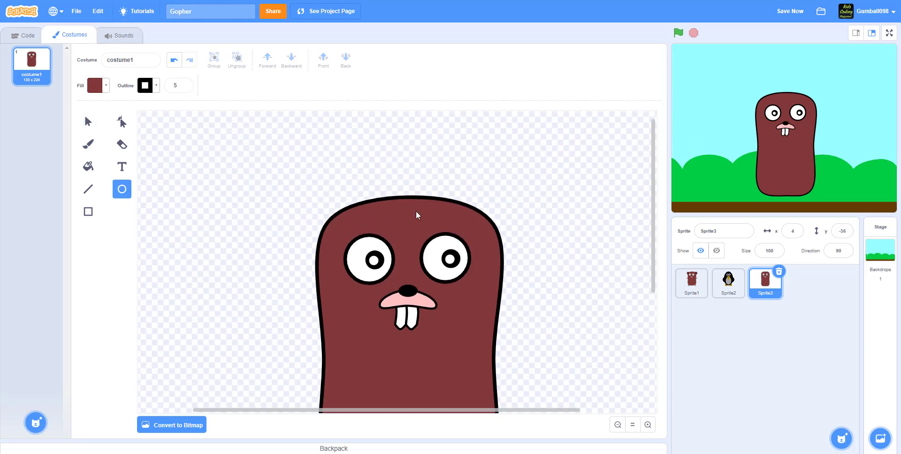
pyautogui.moveTo(266, 183); pyautogui.dragTo(338, 254)
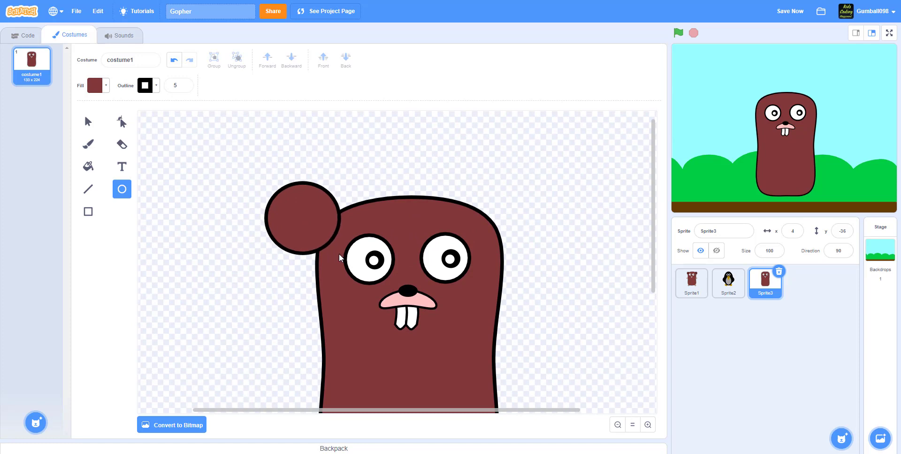
# Shift the left ear closer to the head and send it behind the body
pyautogui.moveTo(291, 218); pyautogui.dragTo(294, 233)
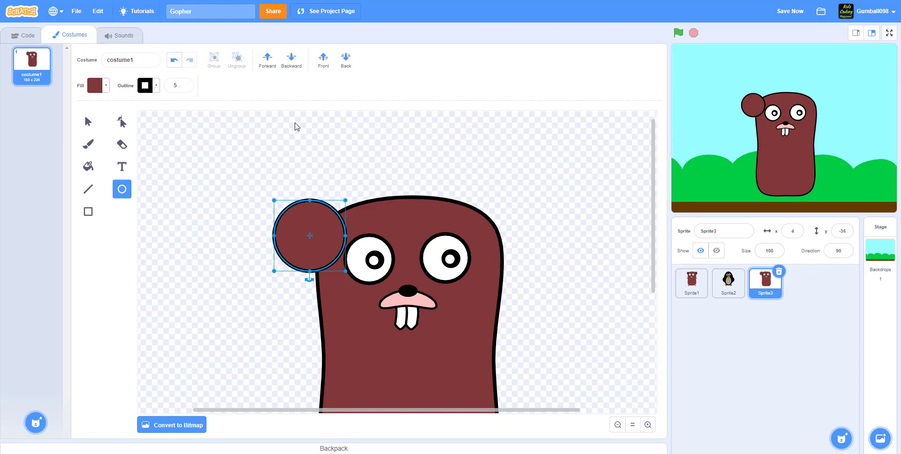
pyautogui.click(345, 59)
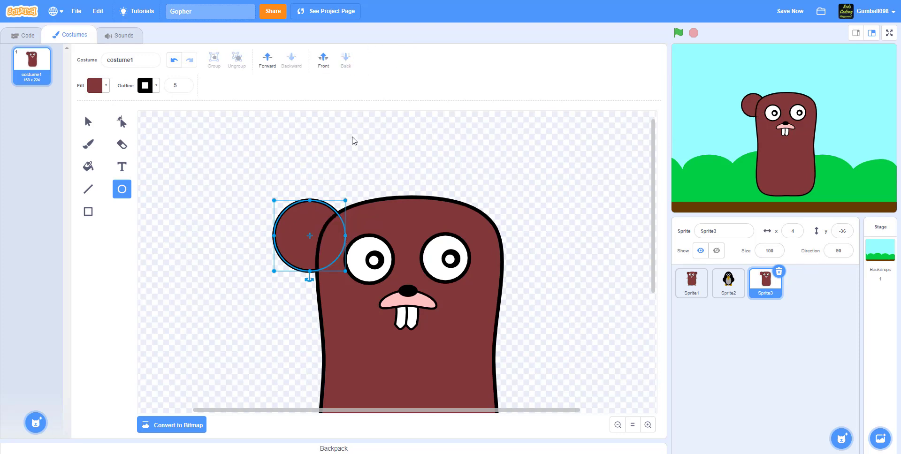
pyautogui.click(232, 263)
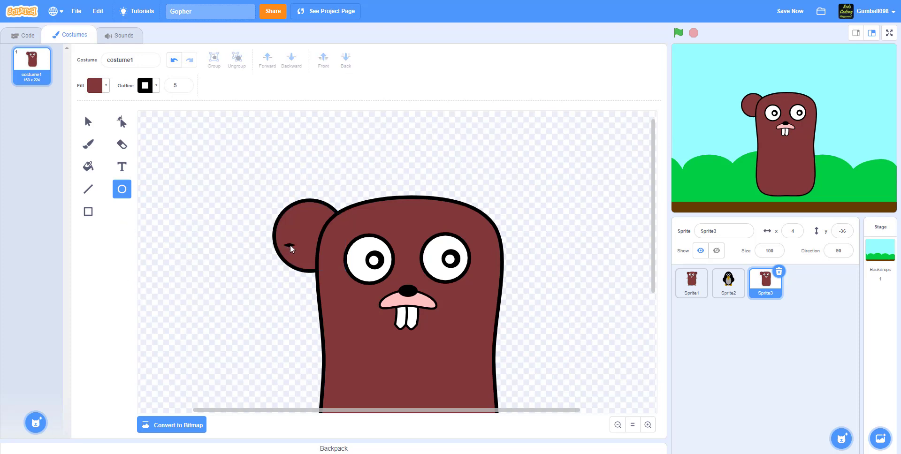
pyautogui.click(86, 121)
pyautogui.moveTo(297, 226); pyautogui.dragTo(300, 228)
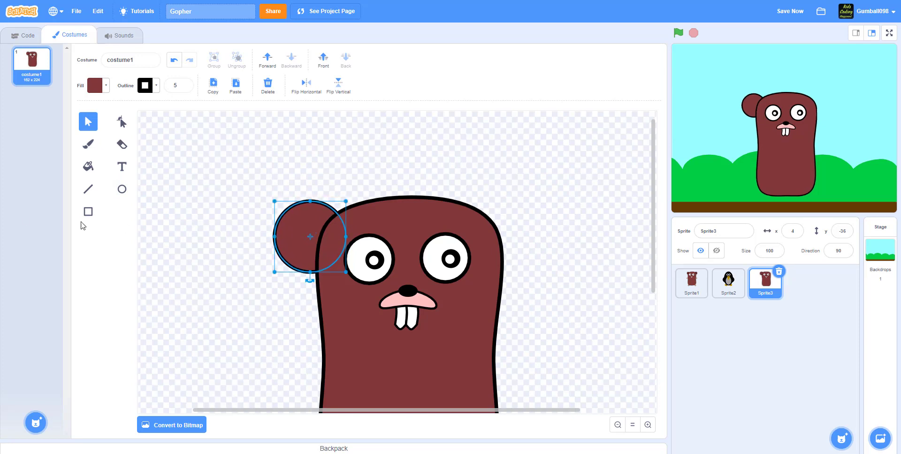
# Draw a small solid black circle without an outline inside the left ear, slightly overlapping the head's edge
pyautogui.click(122, 189)
pyautogui.click(98, 86)
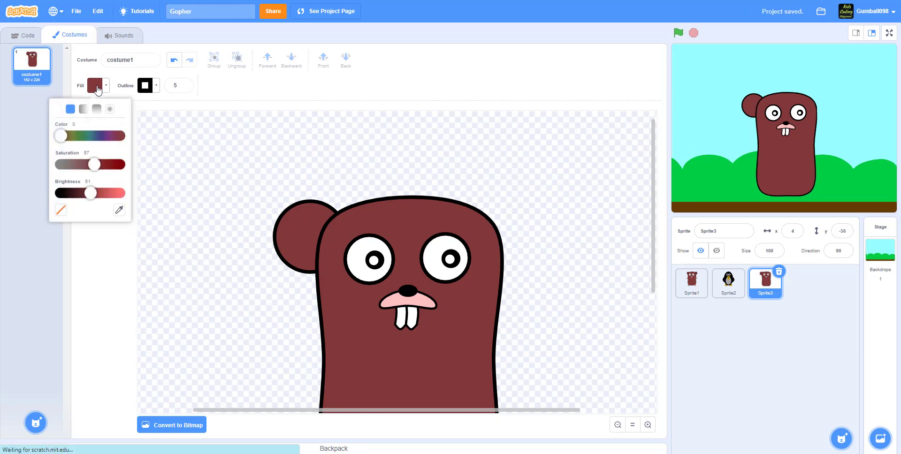
pyautogui.moveTo(92, 194); pyautogui.dragTo(45, 185)
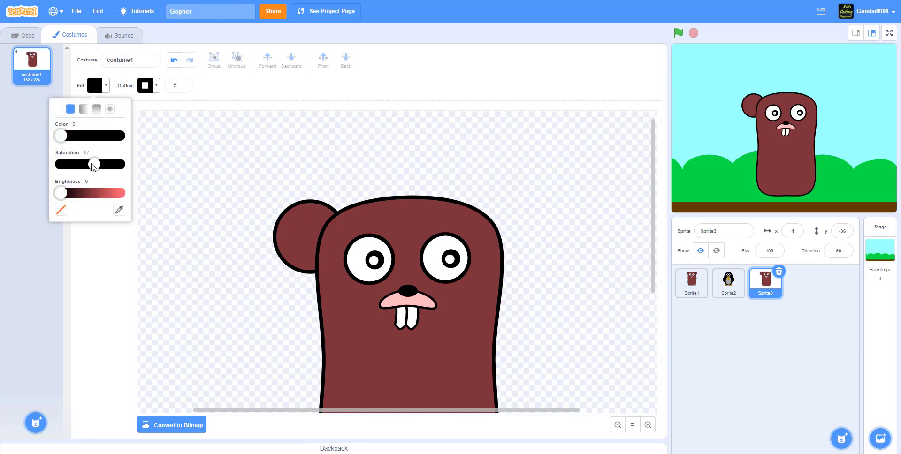
pyautogui.click(145, 86)
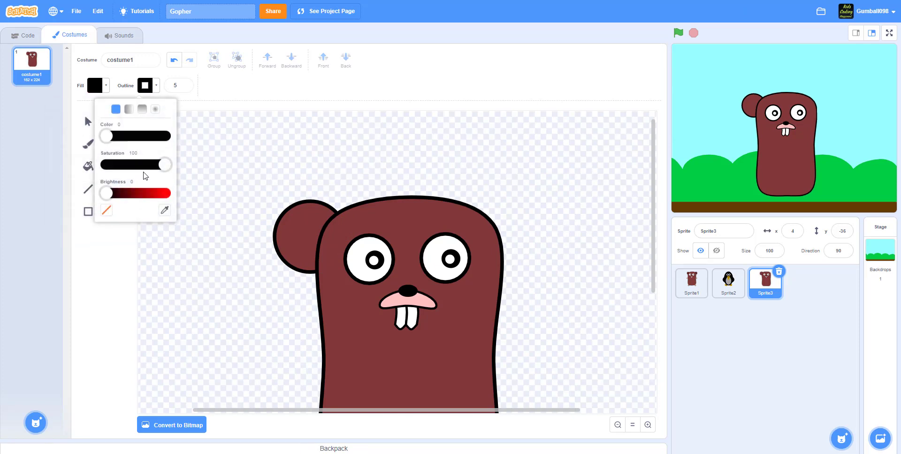
pyautogui.click(106, 210)
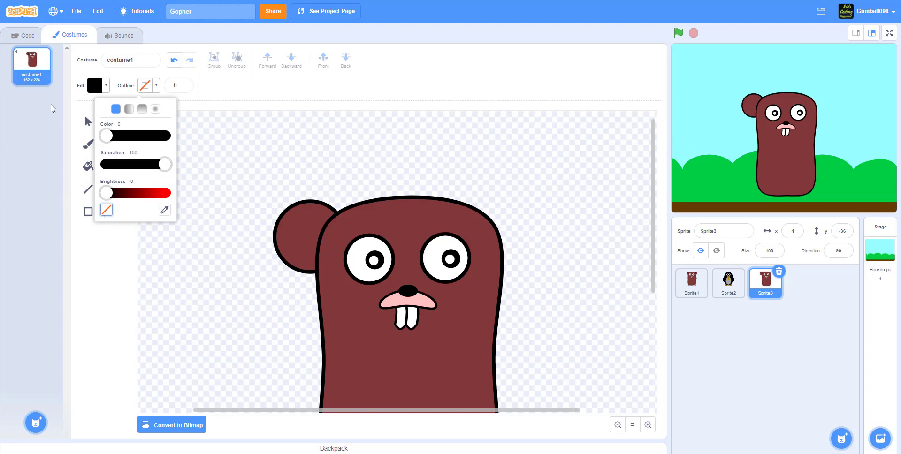
pyautogui.click(191, 221)
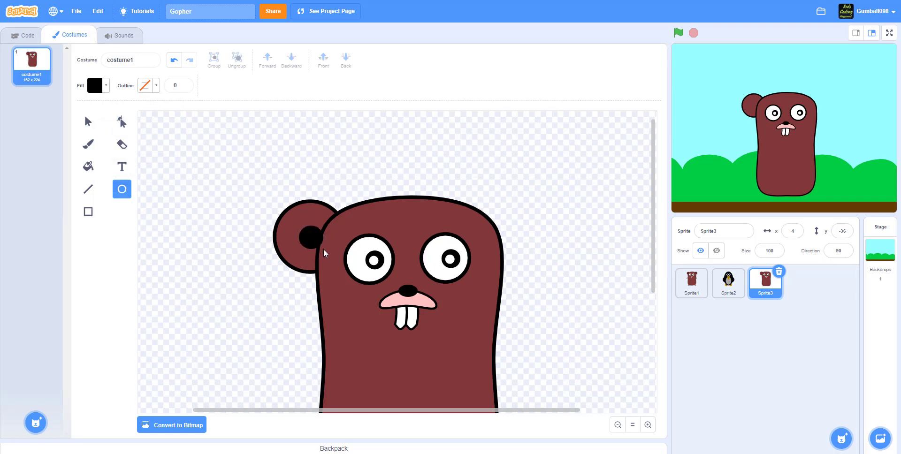
pyautogui.moveTo(325, 250); pyautogui.dragTo(329, 250)
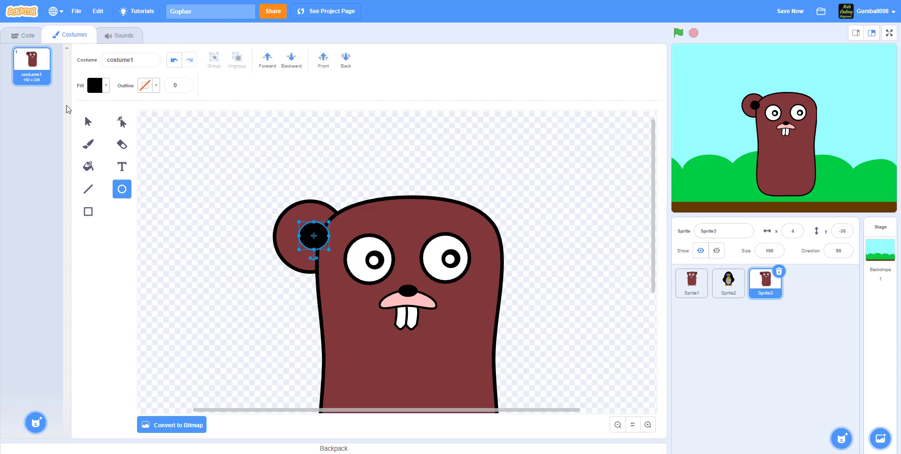
# Layer the black inner-ear circle behind the body but in front of the brown ear
pyautogui.click(345, 60)
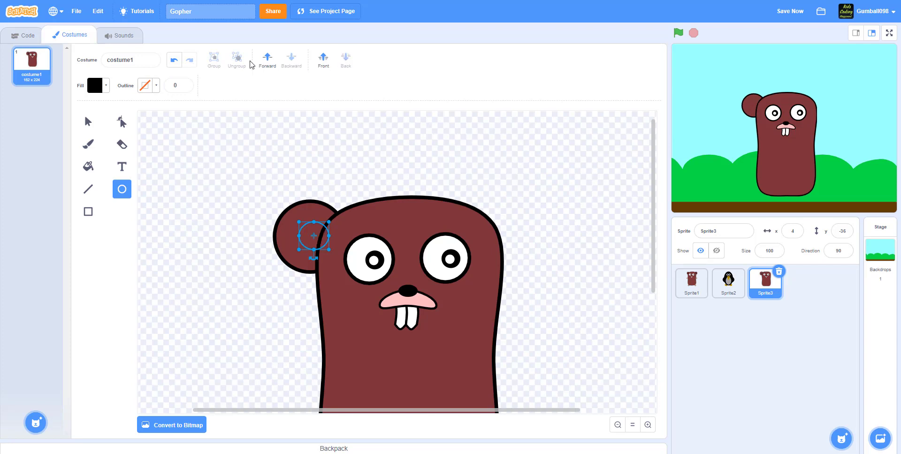
pyautogui.click(266, 59)
pyautogui.click(216, 235)
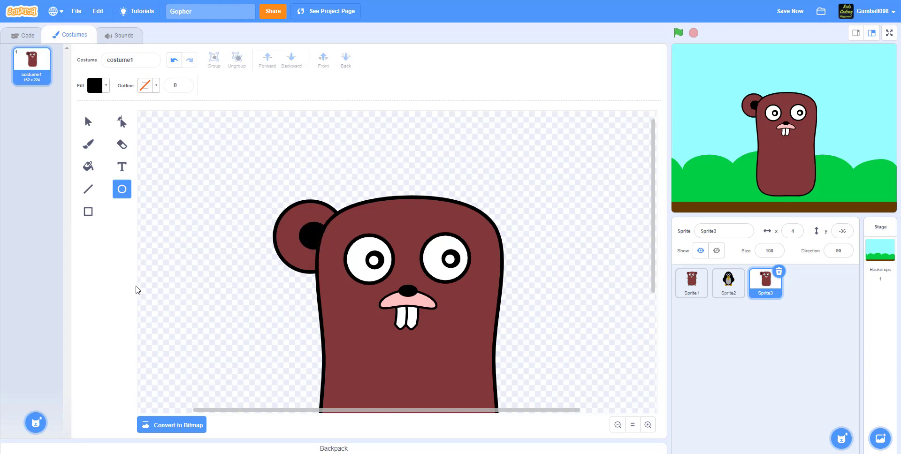
# Group the brown left ear with its black inner circle
pyautogui.click(87, 122)
pyautogui.click(292, 224)
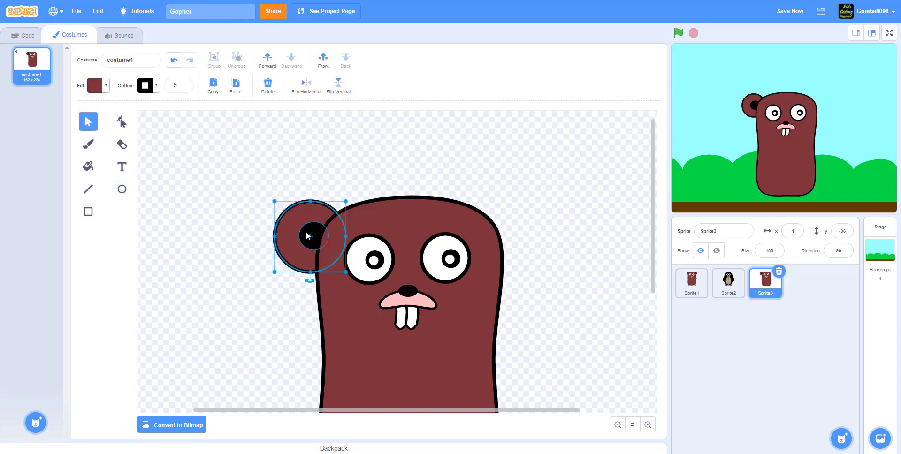
pyautogui.keyDown('shift'); pyautogui.click(307, 236); pyautogui.keyUp('shift')
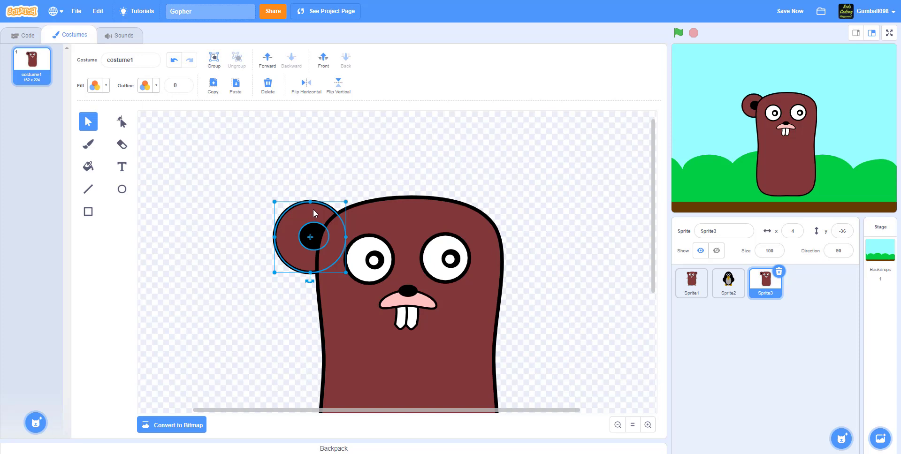
pyautogui.click(219, 61)
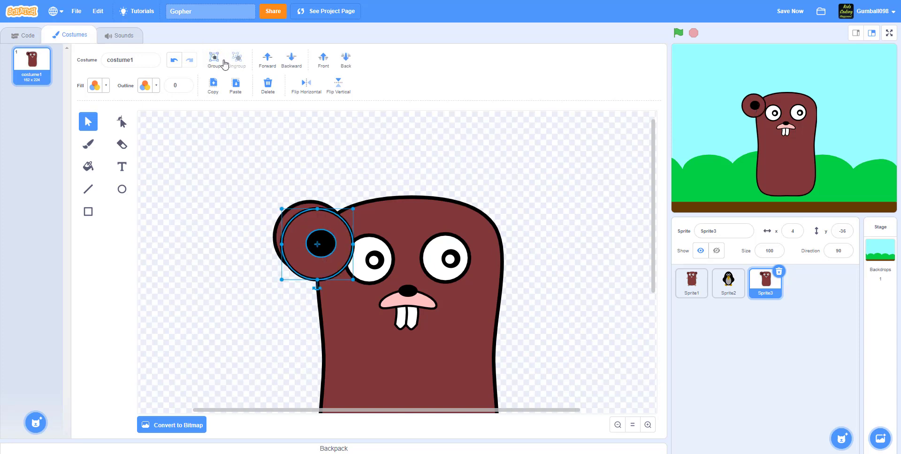
# Duplicate the ear, place the copy on the head's upper-right edge, and flip it horizontally
pyautogui.hotkey('ctrl', 'c')
pyautogui.hotkey('ctrl', 'v')
pyautogui.moveTo(302, 217); pyautogui.dragTo(496, 220)
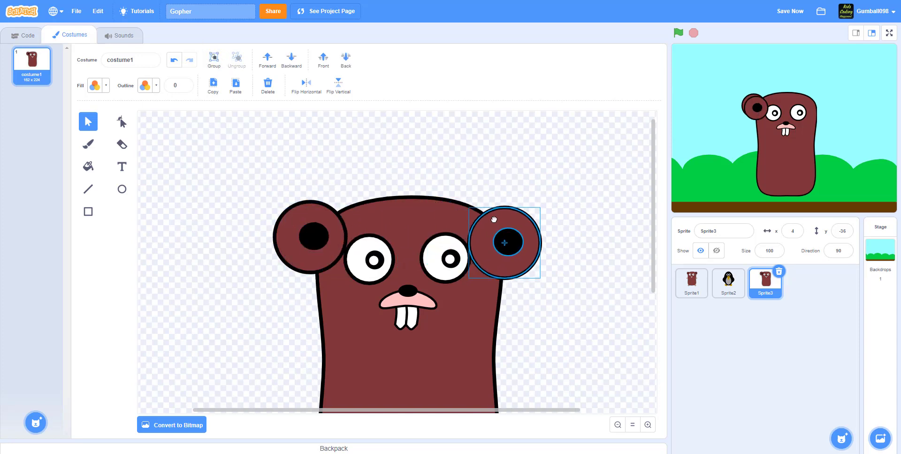
pyautogui.click(312, 91)
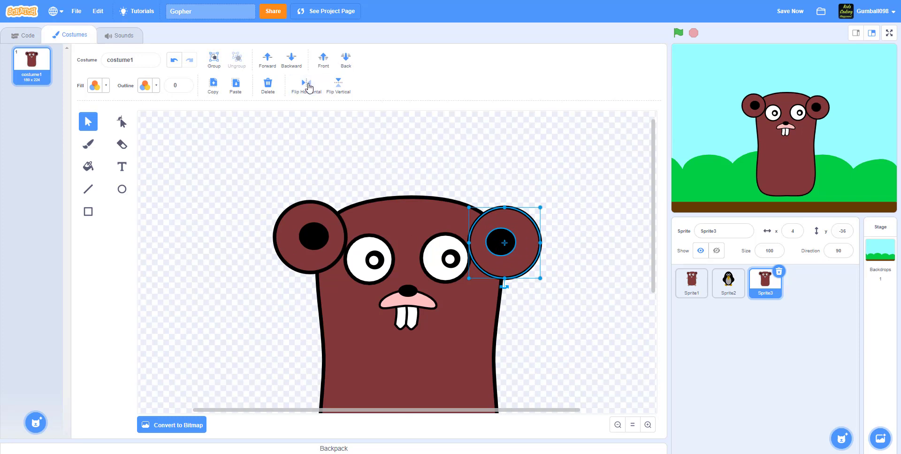
pyautogui.moveTo(530, 244); pyautogui.dragTo(535, 240)
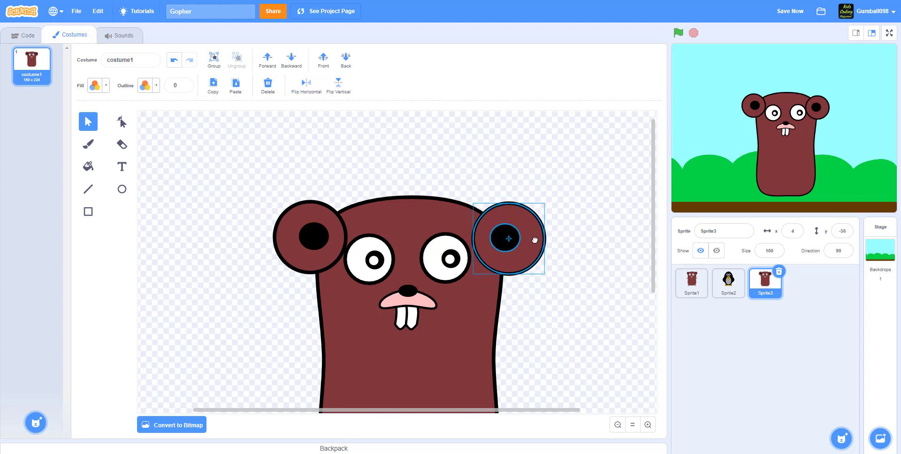
# Send both ears behind the body and nudge the left ear slightly inward to match the right one
pyautogui.click(347, 63)
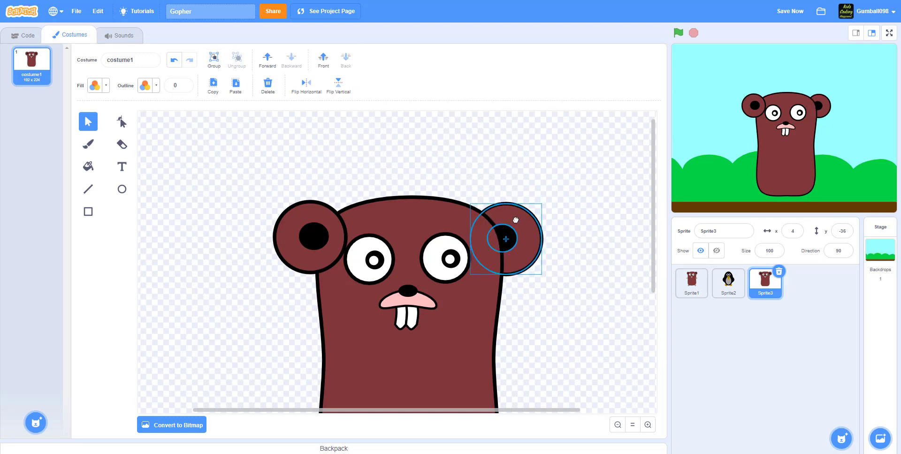
pyautogui.click(584, 224)
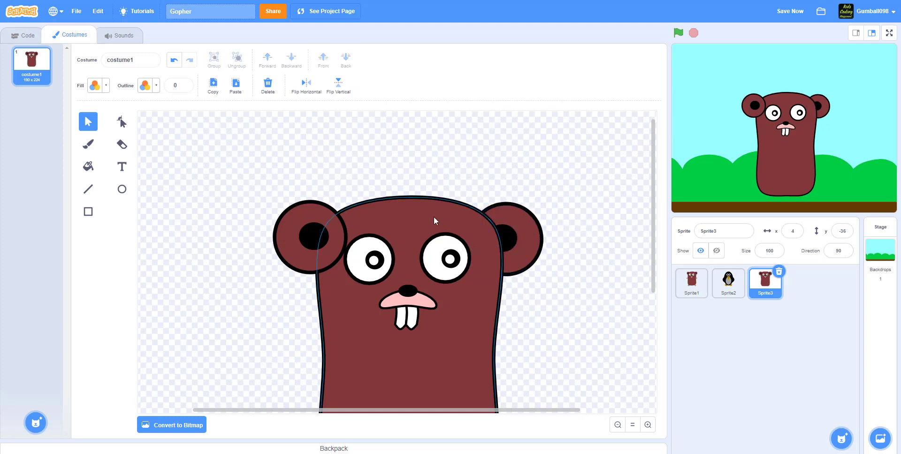
pyautogui.click(310, 229)
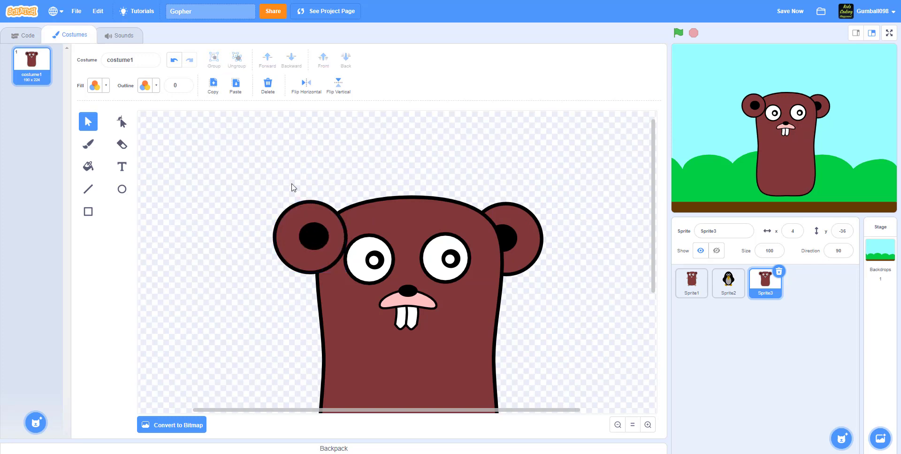
pyautogui.click(307, 221)
pyautogui.click(346, 60)
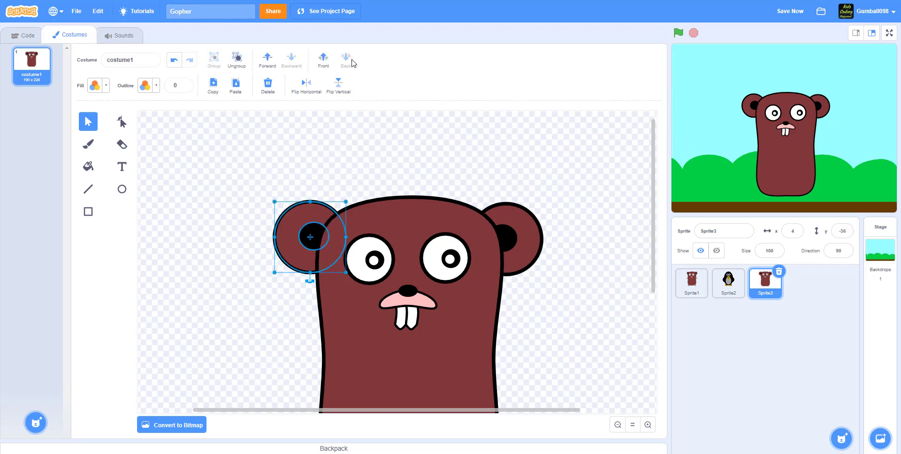
pyautogui.moveTo(298, 213); pyautogui.dragTo(301, 217)
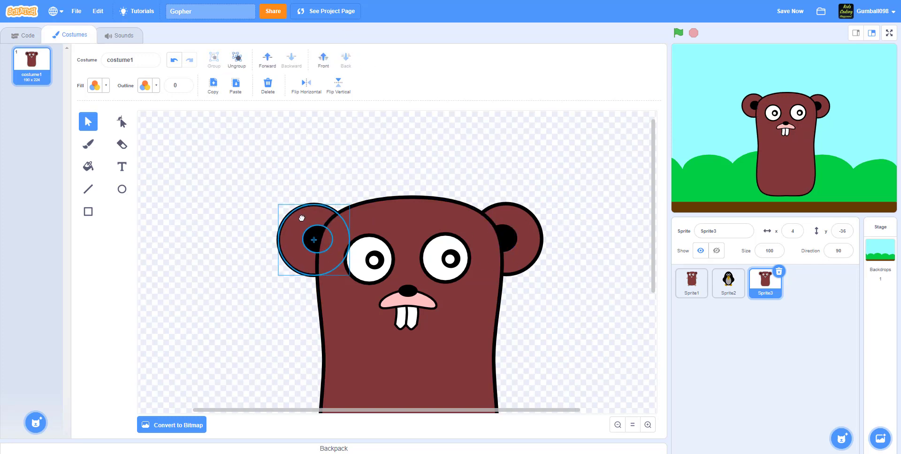
pyautogui.click(635, 224)
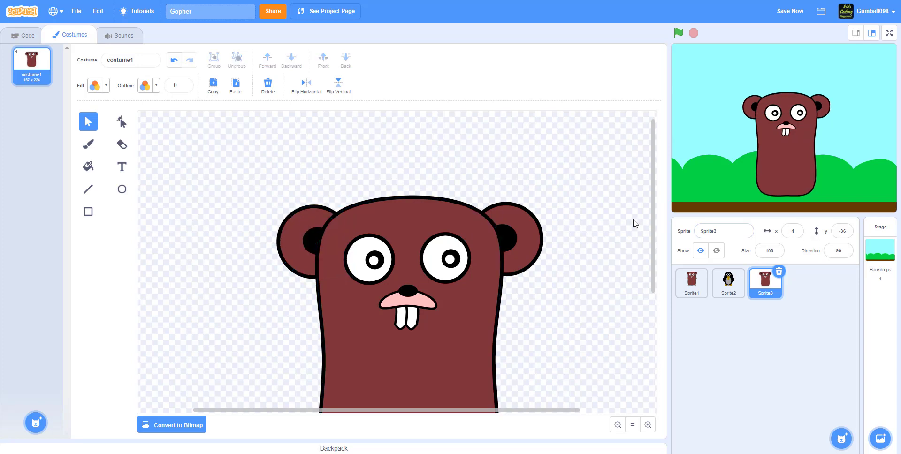
# Try an outline width of 5 on the pink mouth
pyautogui.scroll(-2, 634, 232)
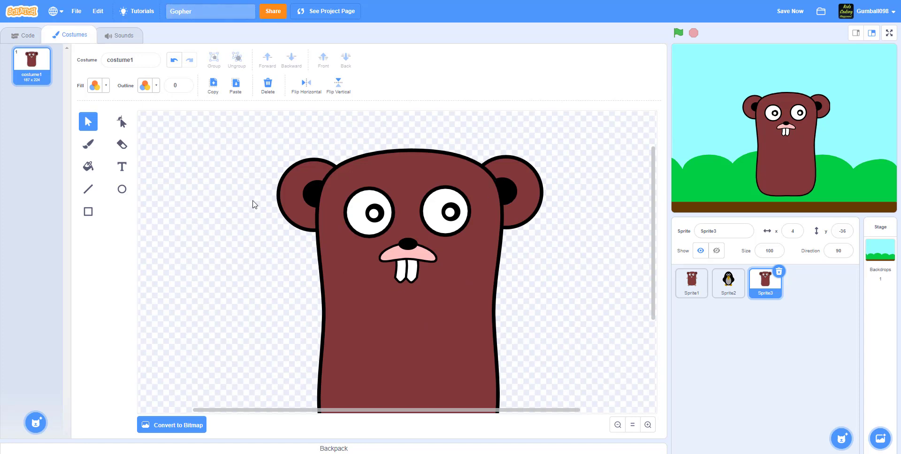
pyautogui.click(618, 425)
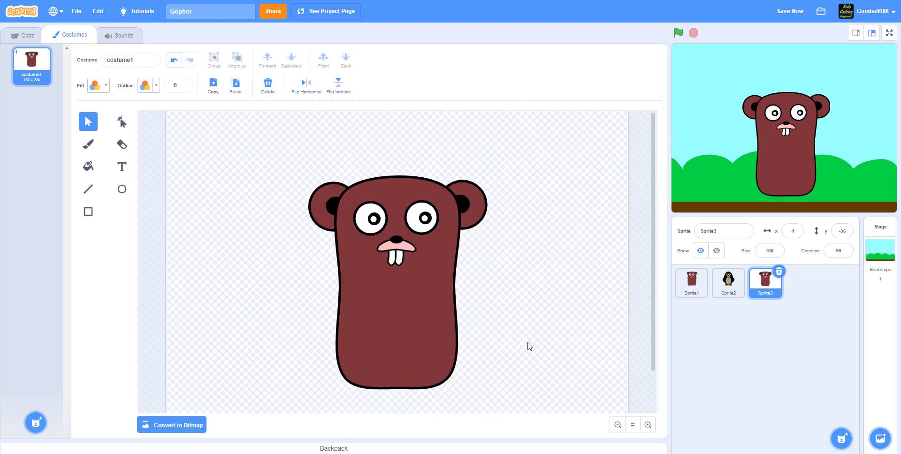
pyautogui.click(393, 250)
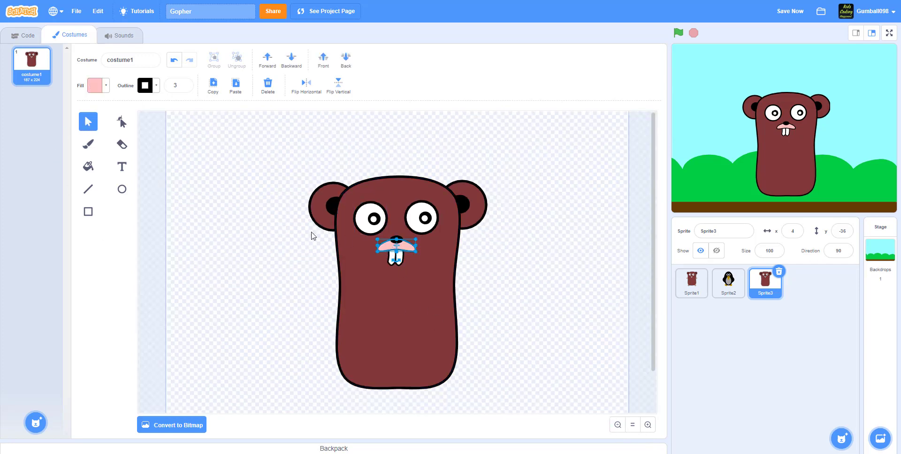
pyautogui.click(174, 85)
pyautogui.write('5')
pyautogui.click(207, 263)
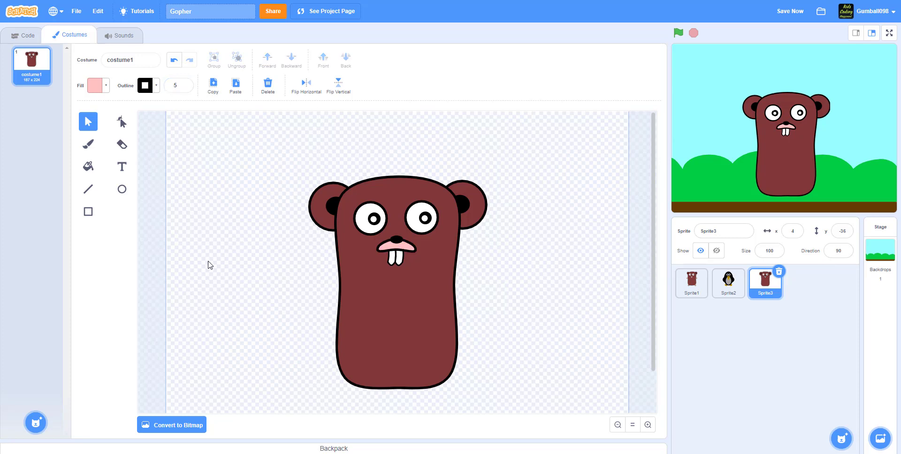
# Set the pink mouth's outline width back to 3, and with nothing selected set the drawing outline width to 5
pyautogui.click(397, 245)
pyautogui.click(178, 81)
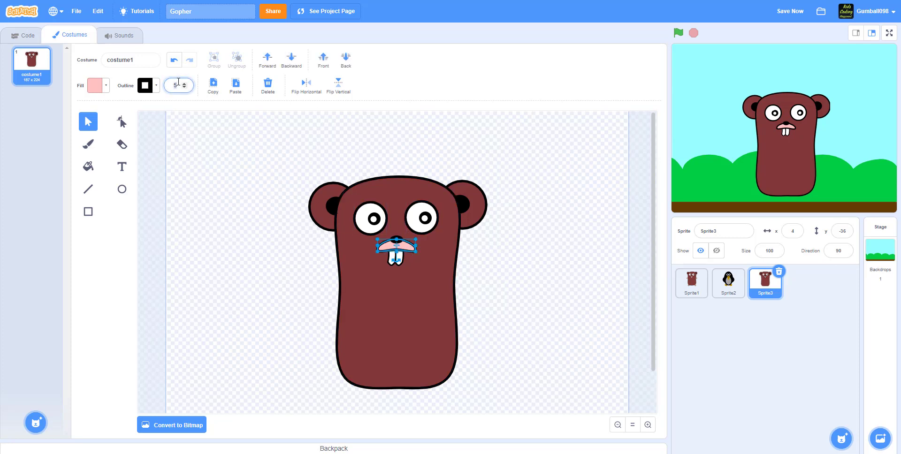
pyautogui.click(199, 246)
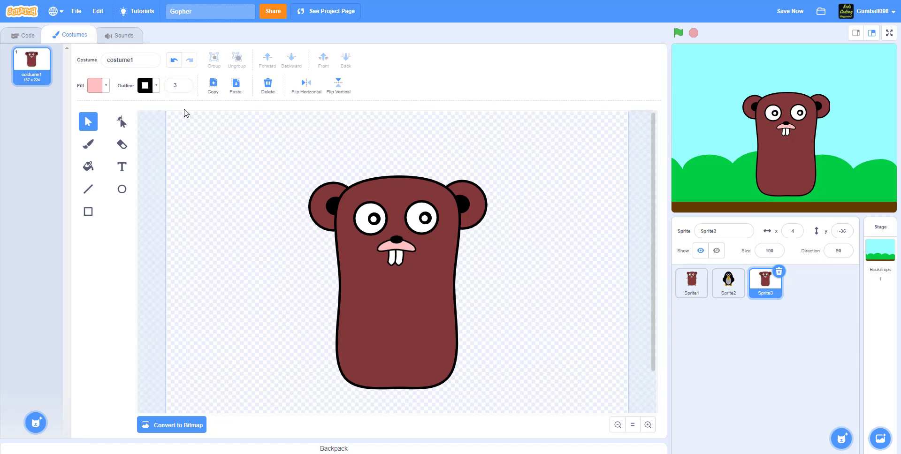
pyautogui.click(182, 85)
pyautogui.click(212, 261)
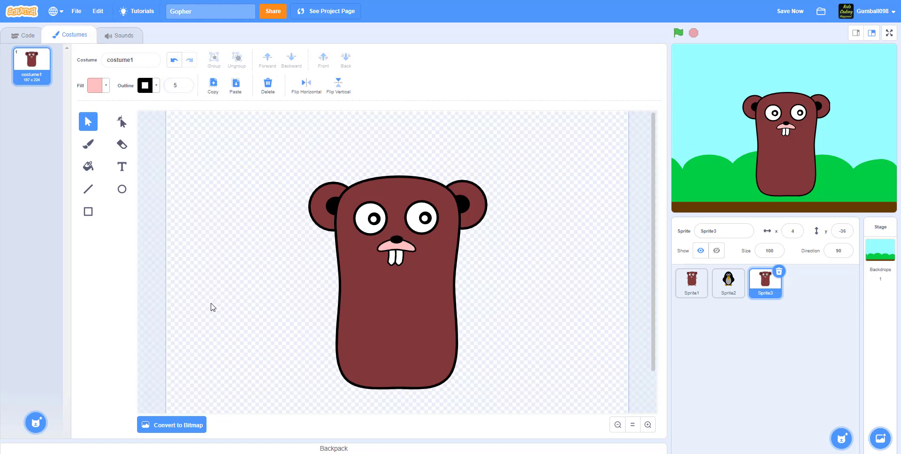
# Draw a tall pink ellipse at the body's lower-left corner as a foot and rotate it so its lower end points outward
pyautogui.click(122, 190)
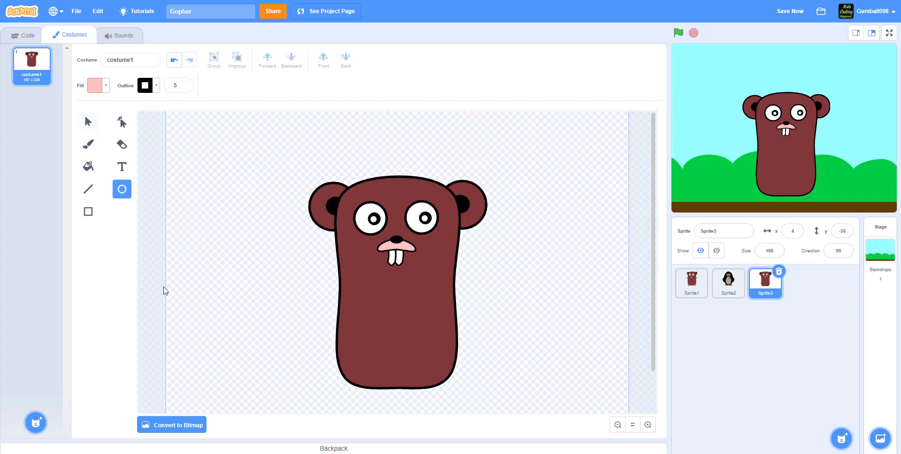
pyautogui.scroll(-2, 257, 334)
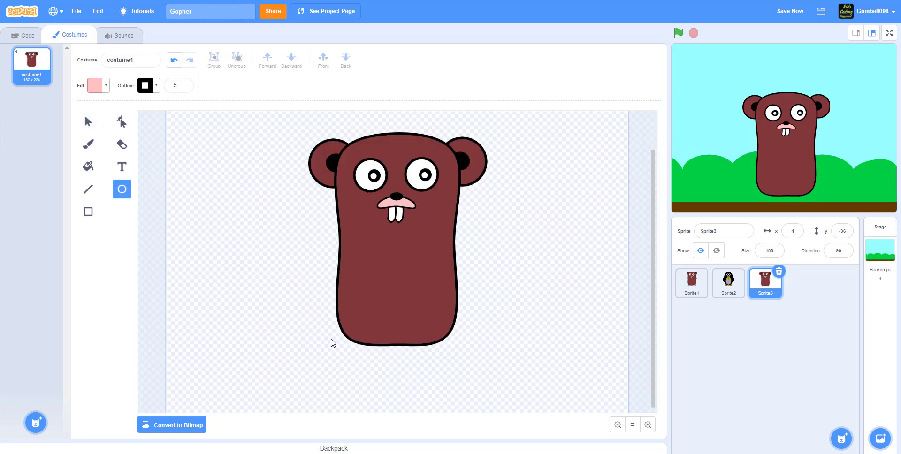
pyautogui.moveTo(333, 338)
pyautogui.mouseDown()
pyautogui.moveTo(342, 373)
pyautogui.moveTo(355, 374)
pyautogui.mouseUp()
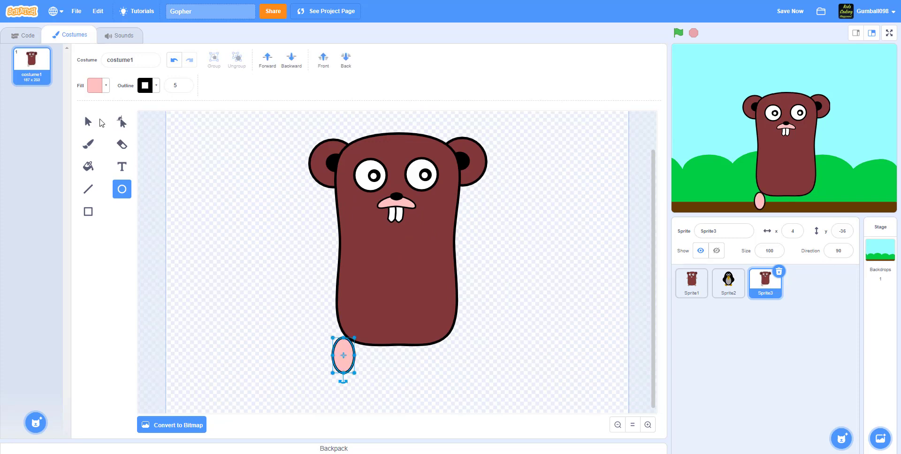
pyautogui.click(88, 122)
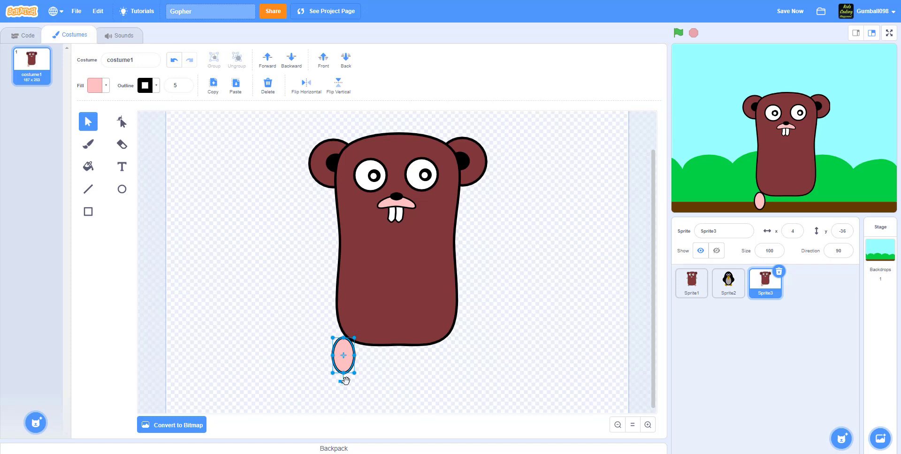
pyautogui.moveTo(344, 380); pyautogui.dragTo(349, 358)
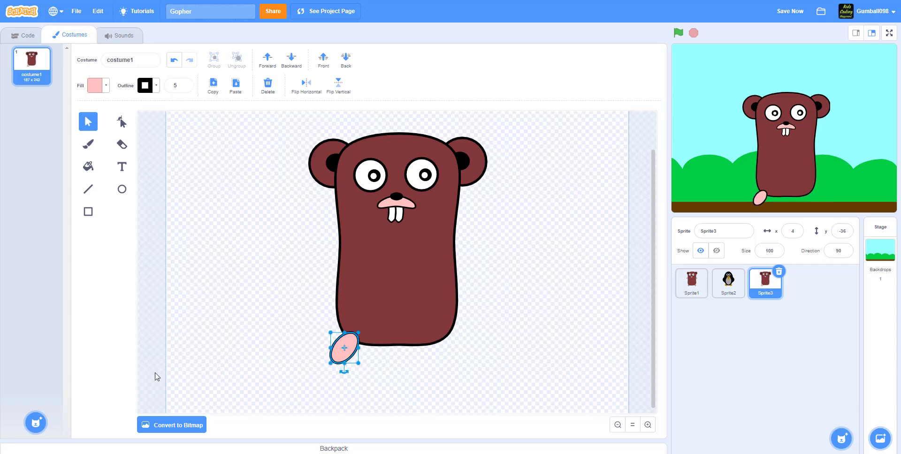
pyautogui.click(211, 315)
# Reshape the outer end of the pink foot by moving its curve points to form a notch between two toes
pyautogui.click(122, 123)
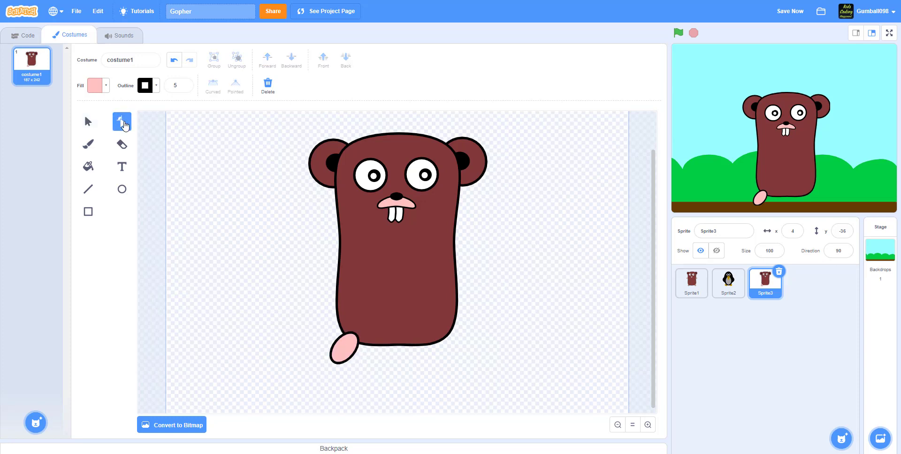
pyautogui.click(331, 362)
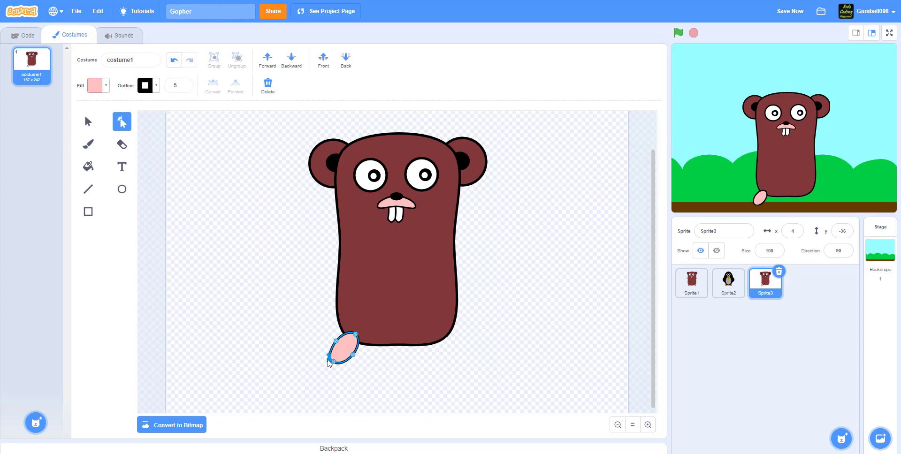
pyautogui.click(329, 360)
pyautogui.click(338, 364)
pyautogui.click(364, 375)
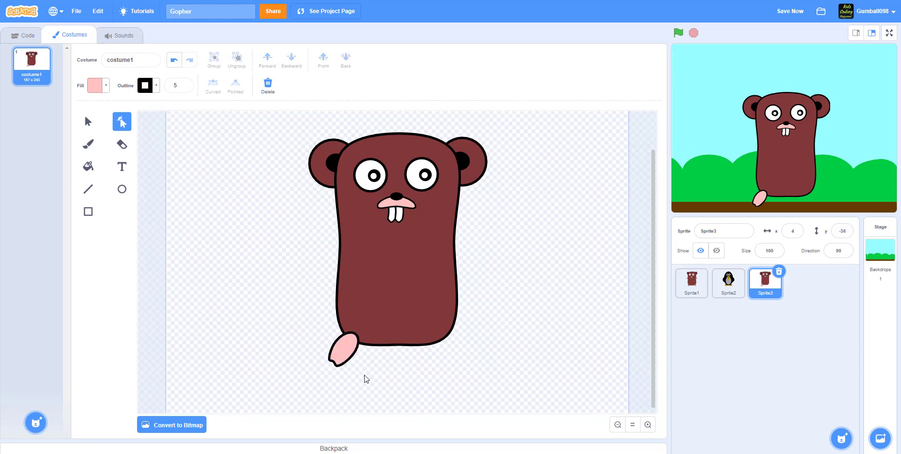
pyautogui.click(329, 361)
pyautogui.click(328, 361)
pyautogui.click(266, 357)
# Draw a short black line from the foot's notch toward its middle and bend it slightly to separate the toes
pyautogui.click(89, 190)
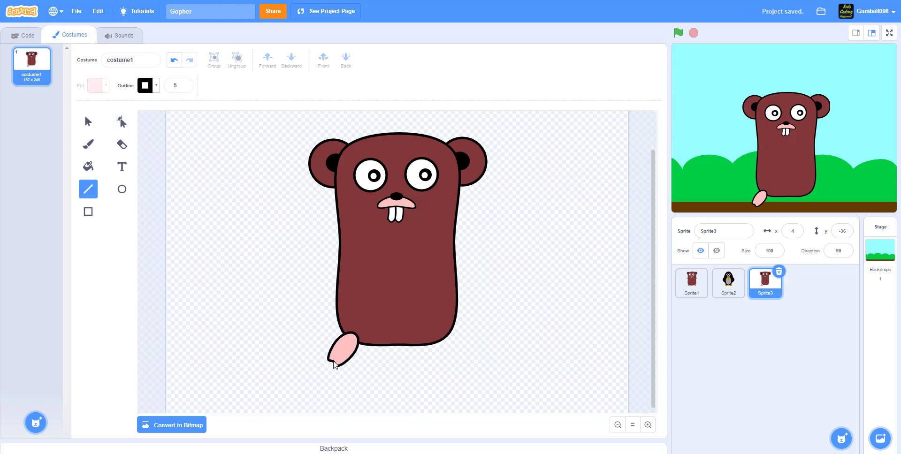
pyautogui.moveTo(334, 365); pyautogui.dragTo(344, 353)
pyautogui.click(121, 123)
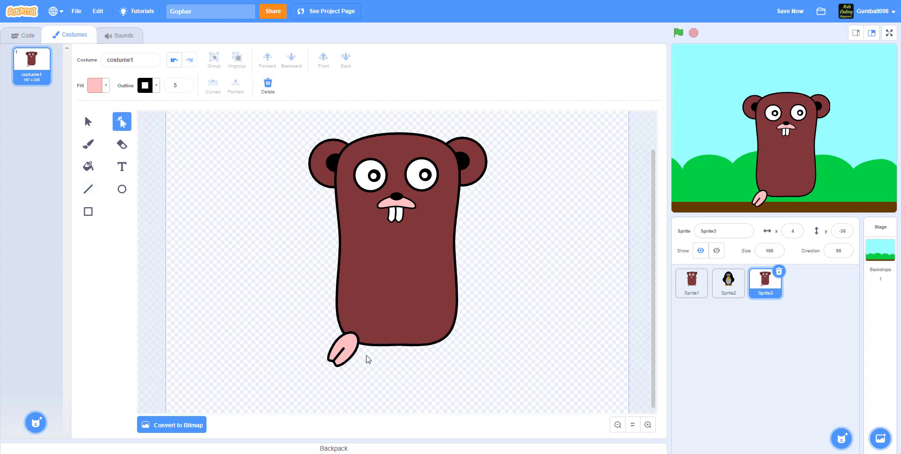
pyautogui.click(341, 359)
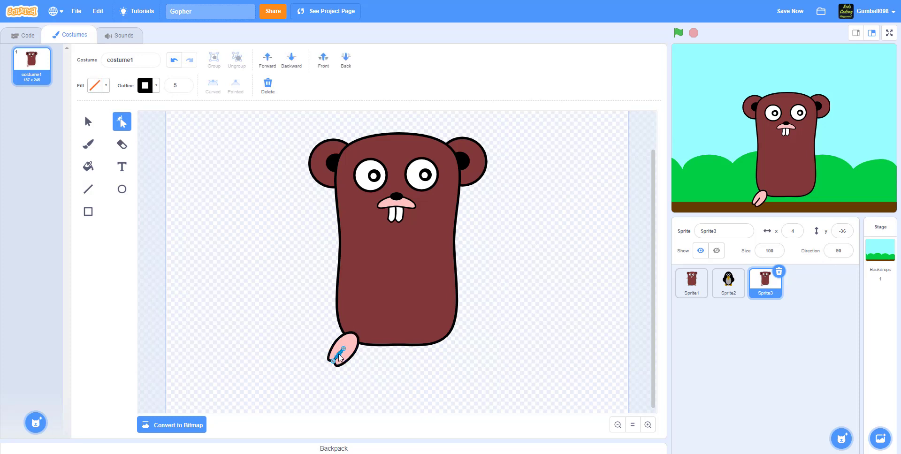
pyautogui.click(282, 344)
# Group the toe line with the foot and send the group behind the body
pyautogui.click(87, 121)
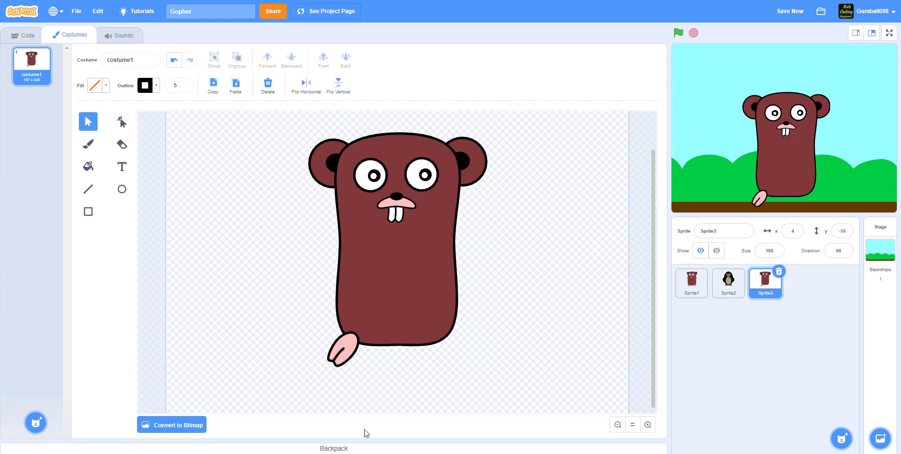
pyautogui.click(348, 365)
pyautogui.keyDown('shift'); pyautogui.click(338, 353); pyautogui.keyUp('shift')
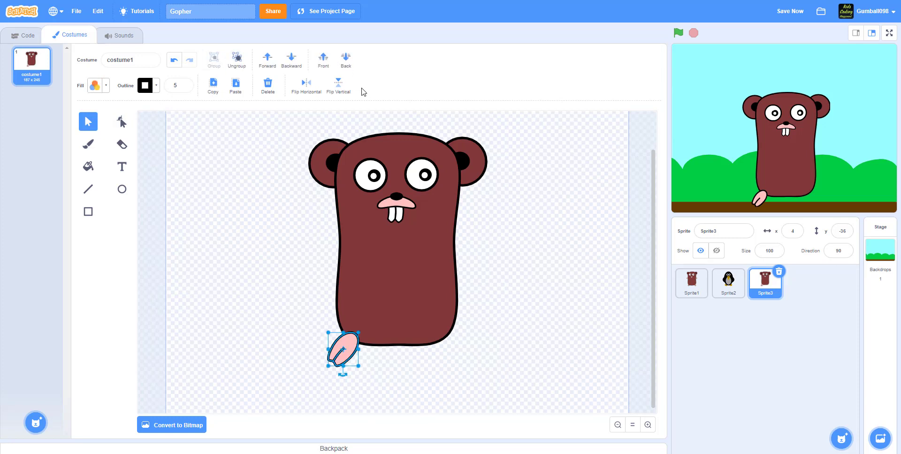
pyautogui.click(345, 58)
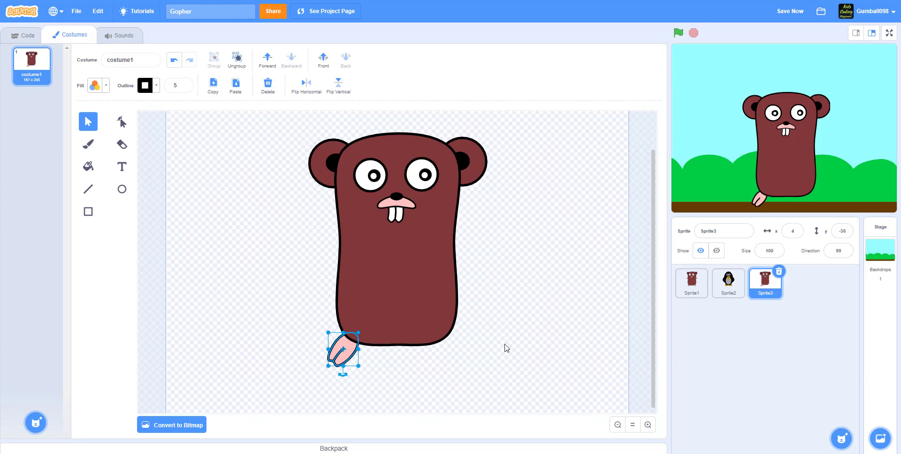
# Duplicate the foot, flip the copy horizontally, place it at the body's lower-right corner and send it behind the body
pyautogui.hotkey('ctrl', 'v')
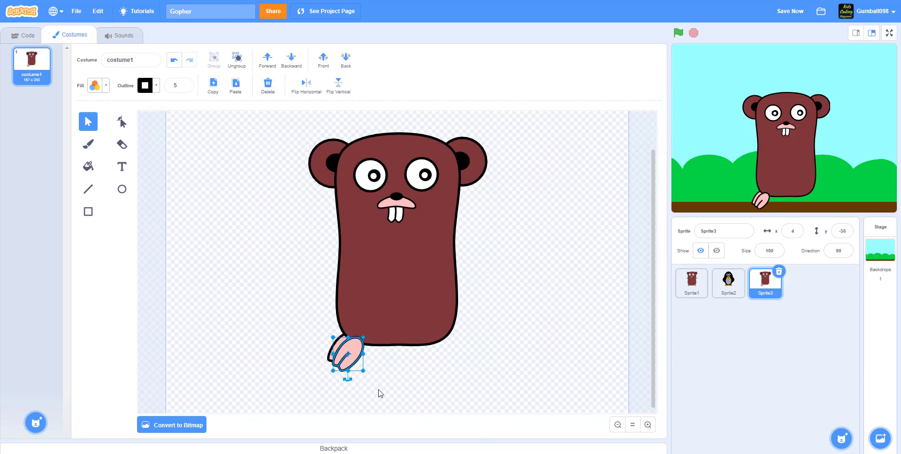
pyautogui.click(306, 86)
pyautogui.moveTo(347, 350); pyautogui.dragTo(443, 340)
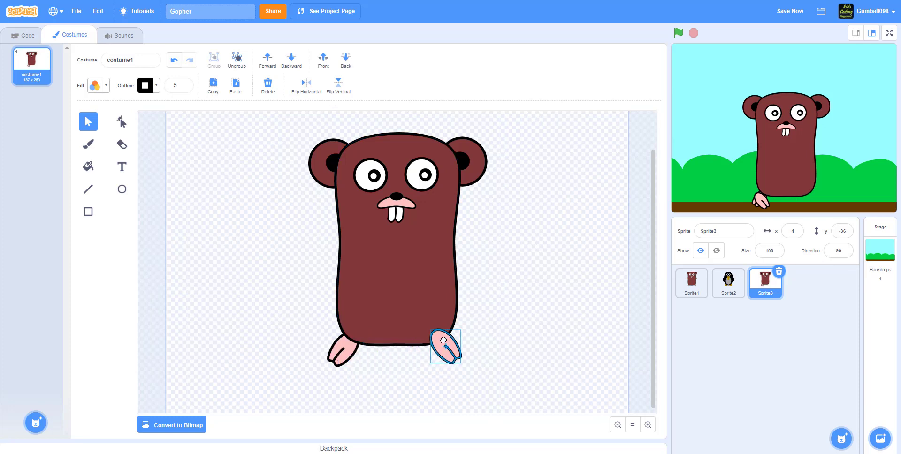
pyautogui.click(346, 60)
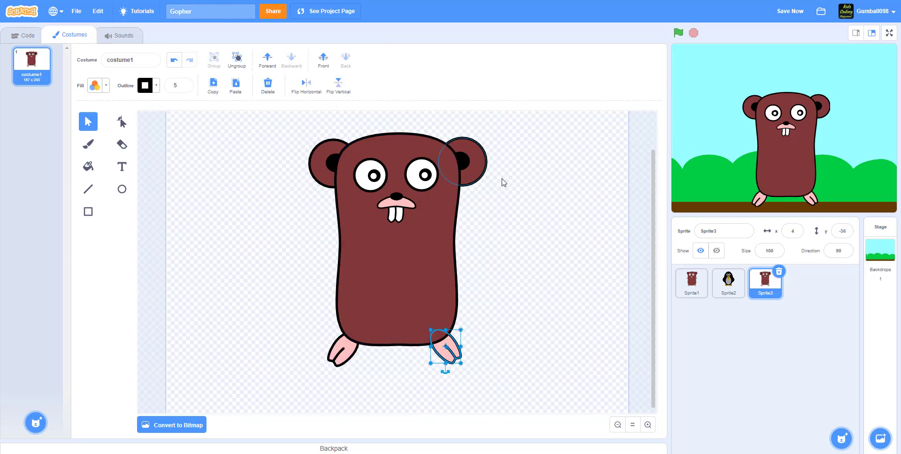
pyautogui.click(538, 300)
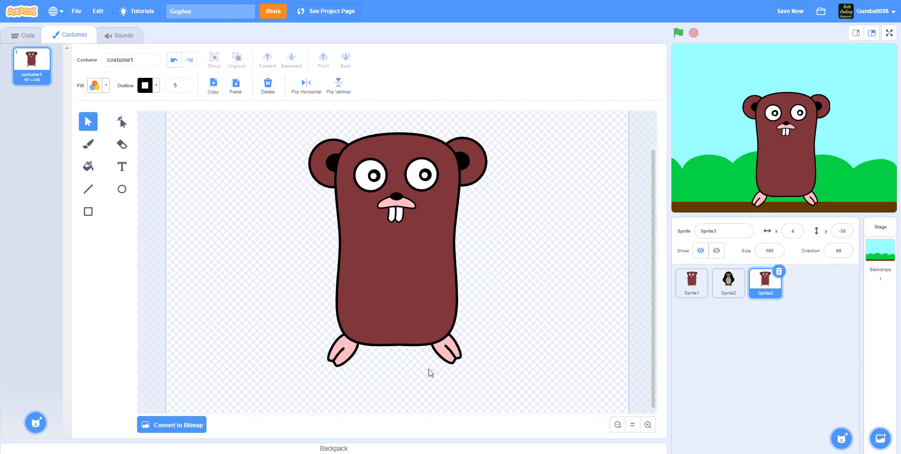
# Duplicate the right foot as a hand, rotate it closer to horizontal and place it on the body's right edge below the mouth
pyautogui.click(451, 357)
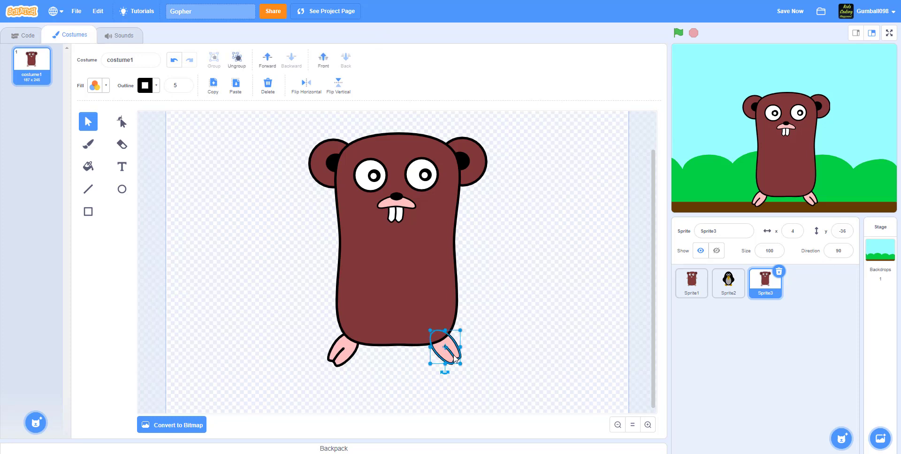
pyautogui.click(538, 305)
pyautogui.hotkey('ctrl', 'v')
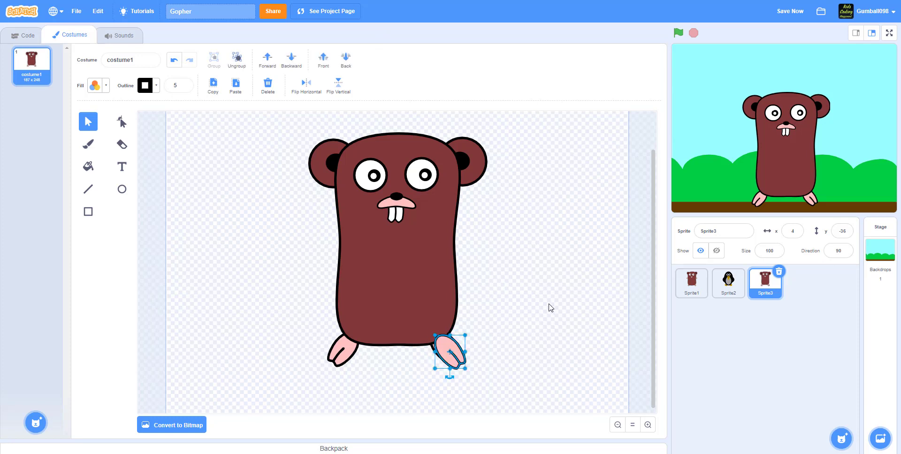
pyautogui.moveTo(454, 352); pyautogui.dragTo(481, 221)
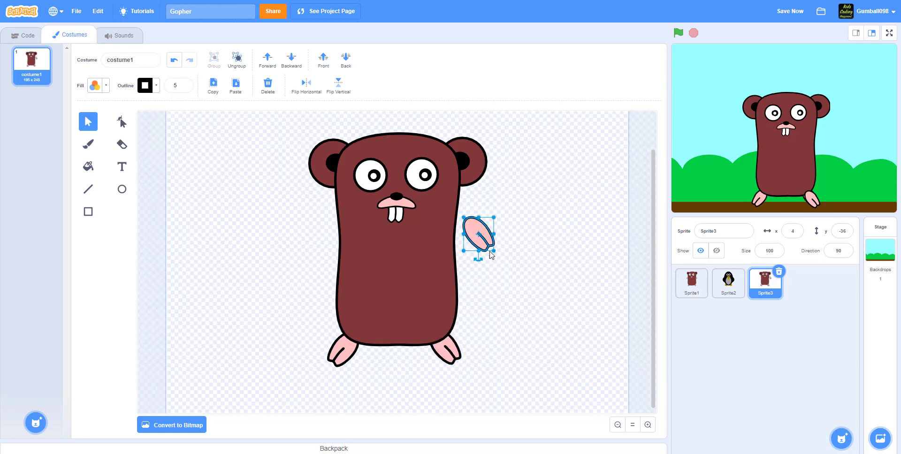
pyautogui.moveTo(477, 262); pyautogui.dragTo(474, 245)
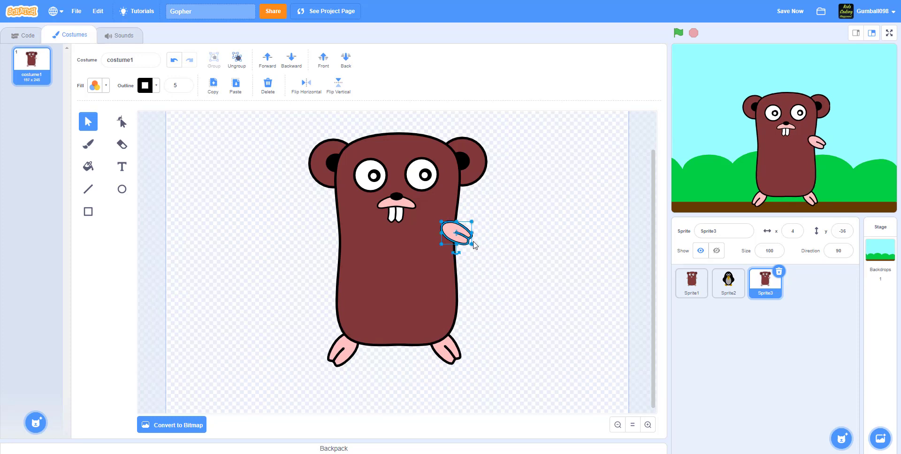
pyautogui.click(516, 248)
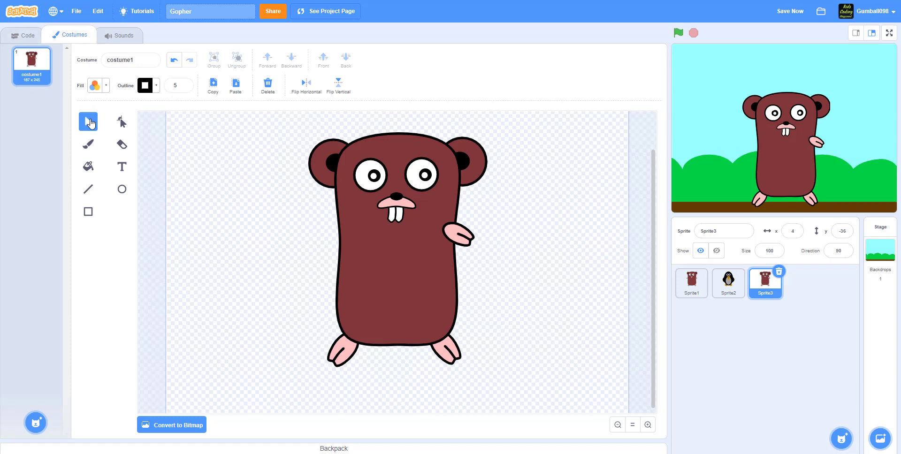
# Ungroup the right hand and delete its curved black line
pyautogui.click(458, 239)
pyautogui.click(459, 238)
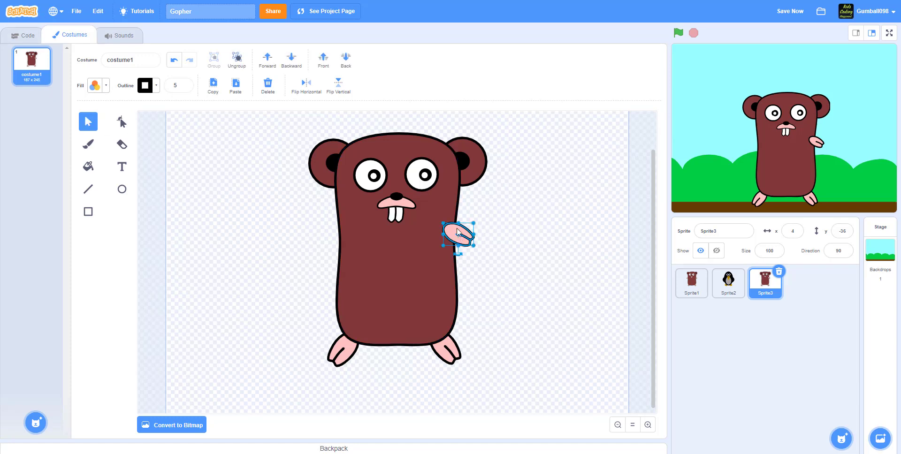
pyautogui.click(239, 60)
pyautogui.click(514, 245)
pyautogui.click(460, 236)
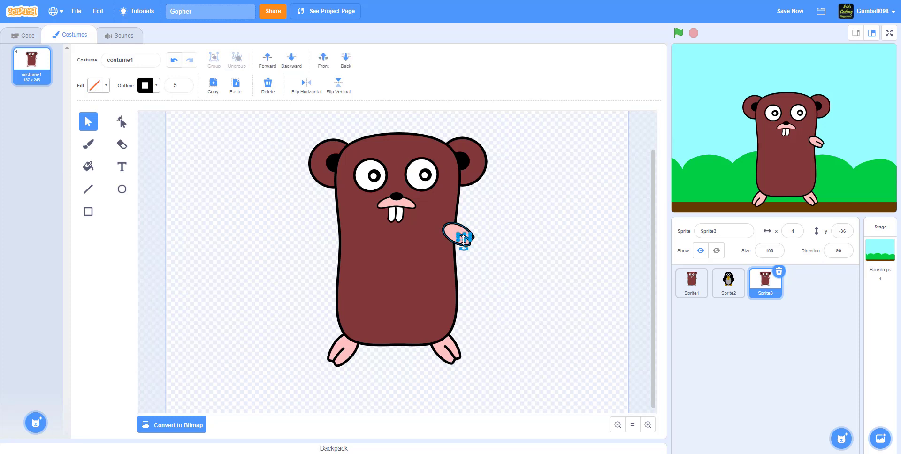
pyautogui.click(479, 251)
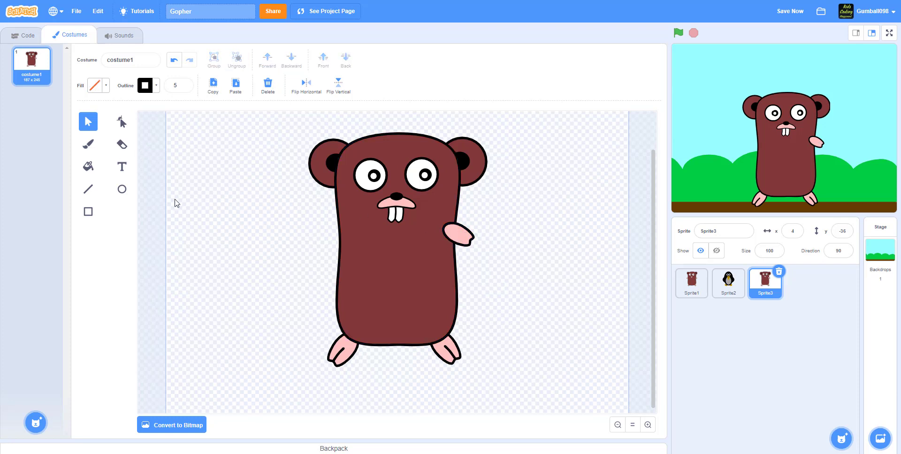
# Draw a new short black finger line on the right hand, group both shapes and send the hand behind the body
pyautogui.click(90, 190)
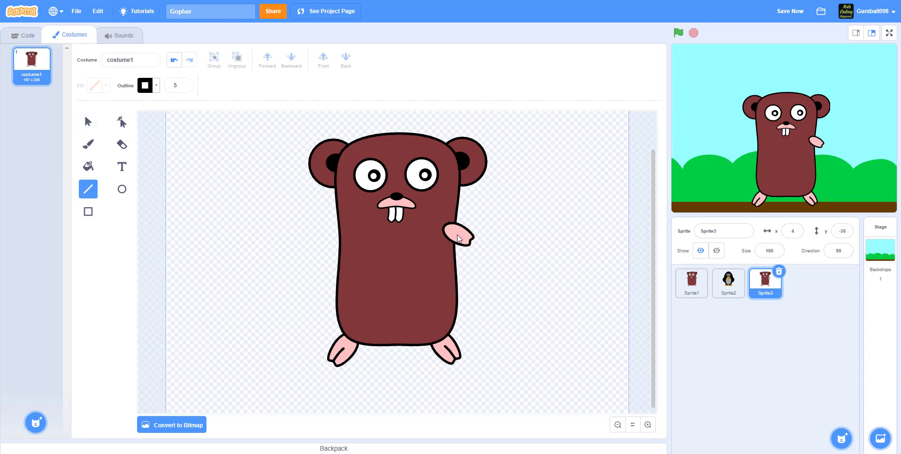
pyautogui.moveTo(461, 239); pyautogui.dragTo(470, 244)
pyautogui.click(88, 121)
pyautogui.click(463, 238)
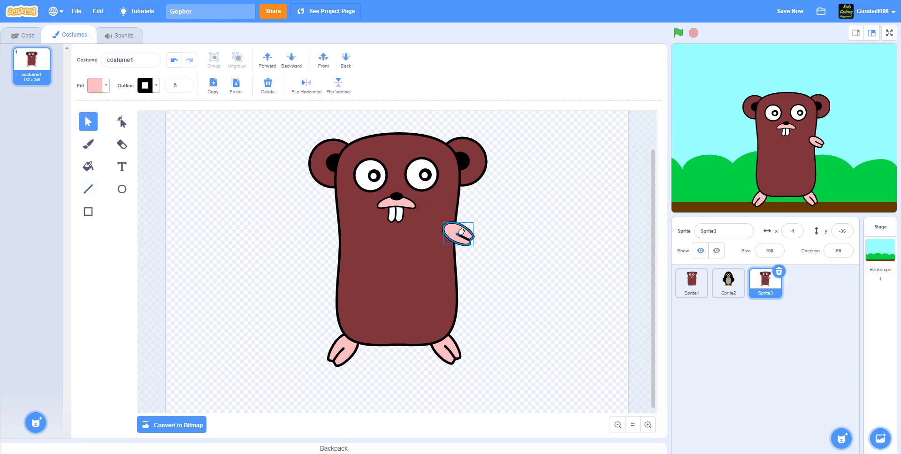
pyautogui.keyDown('shift'); pyautogui.click(463, 240); pyautogui.keyUp('shift')
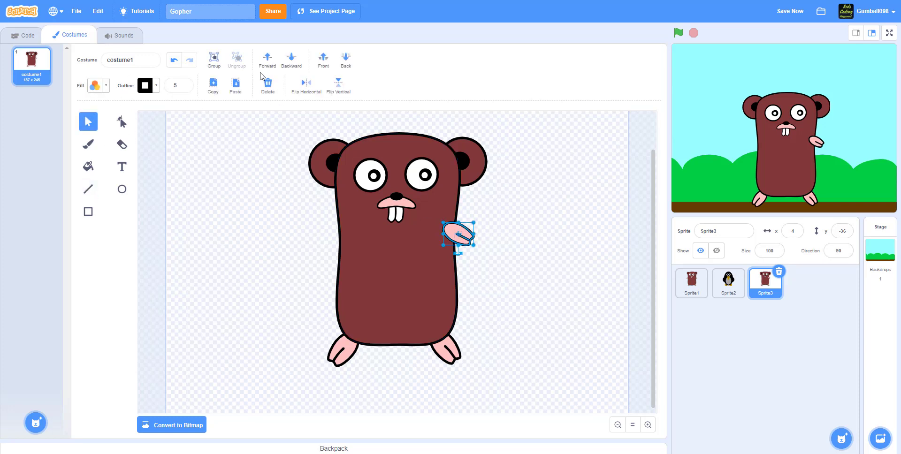
pyautogui.click(213, 59)
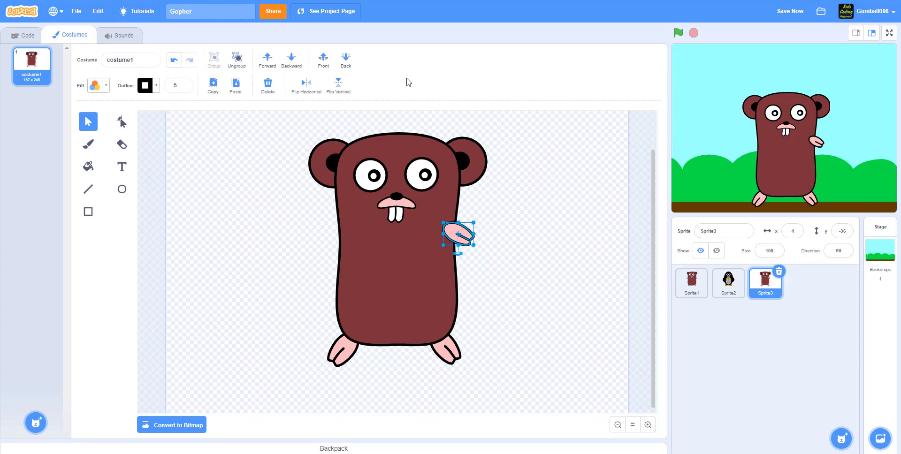
pyautogui.click(346, 63)
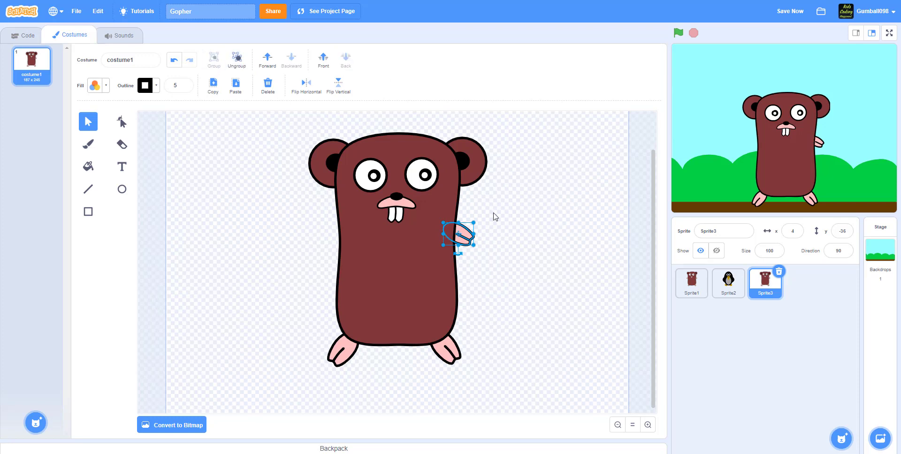
# Duplicate the hand onto the body's left edge, flip it horizontally and send it behind the body
pyautogui.moveTo(469, 235); pyautogui.dragTo(351, 237)
pyautogui.hotkey('ctrl', 'v')
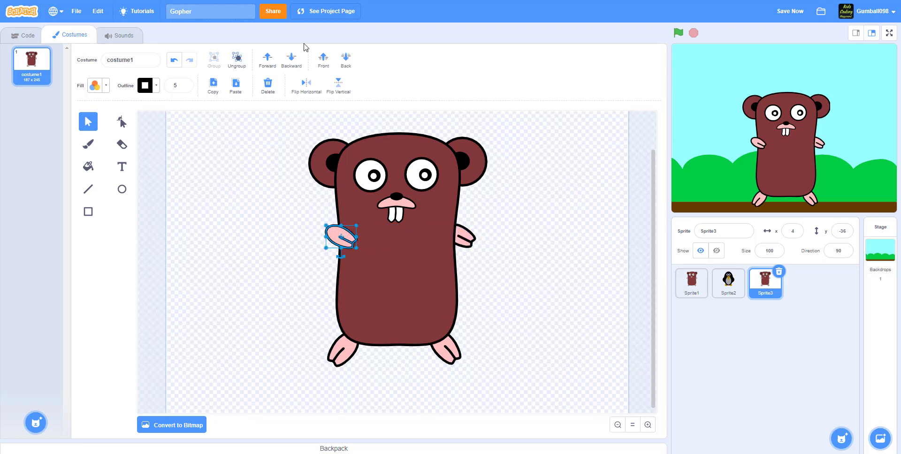
pyautogui.click(305, 86)
pyautogui.moveTo(343, 228); pyautogui.dragTo(338, 227)
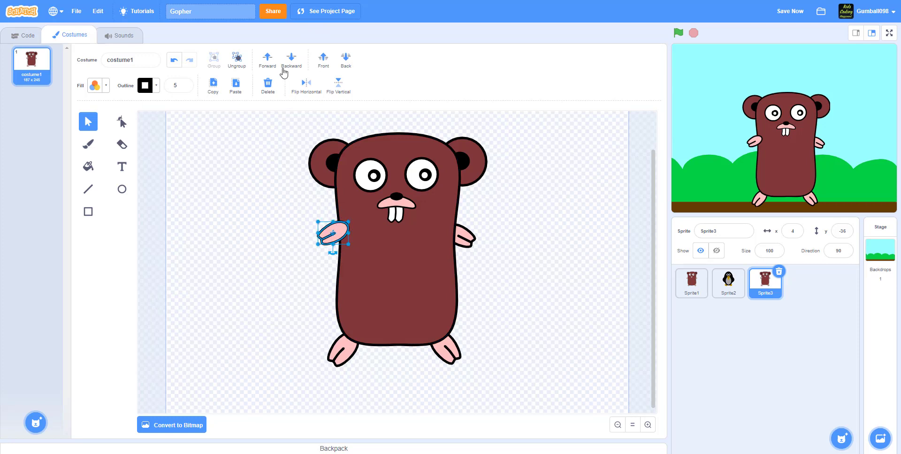
pyautogui.click(345, 58)
pyautogui.click(583, 192)
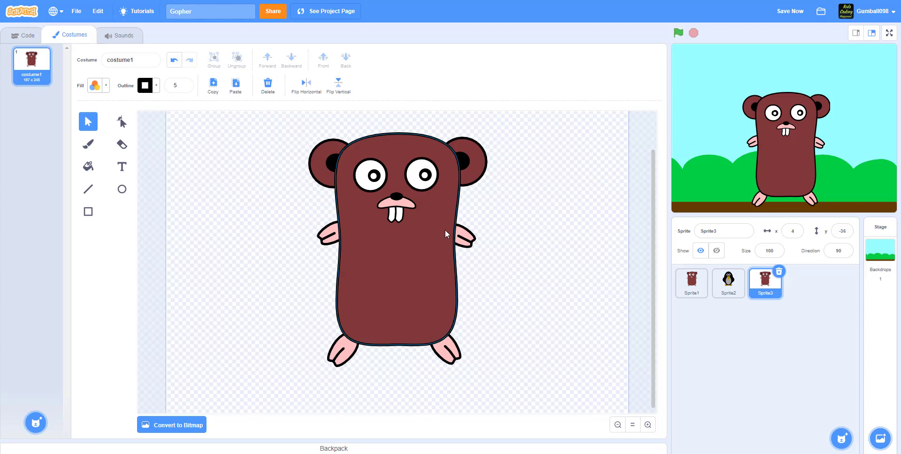
# Delete Sprite3 from the project and open the costumes of Sprite1
pyautogui.click(782, 274)
pyautogui.click(691, 282)
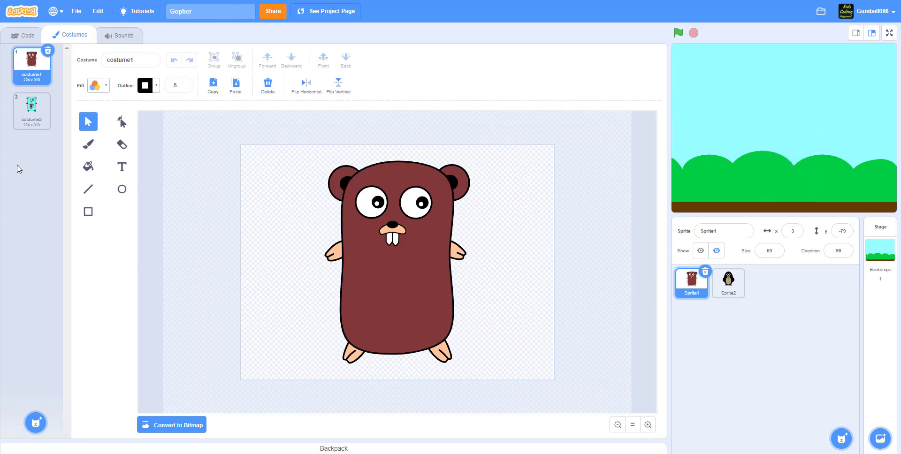
# Duplicate the brown gopher costume1 and move the copy to the end of the costume list
pyautogui.click(40, 132)
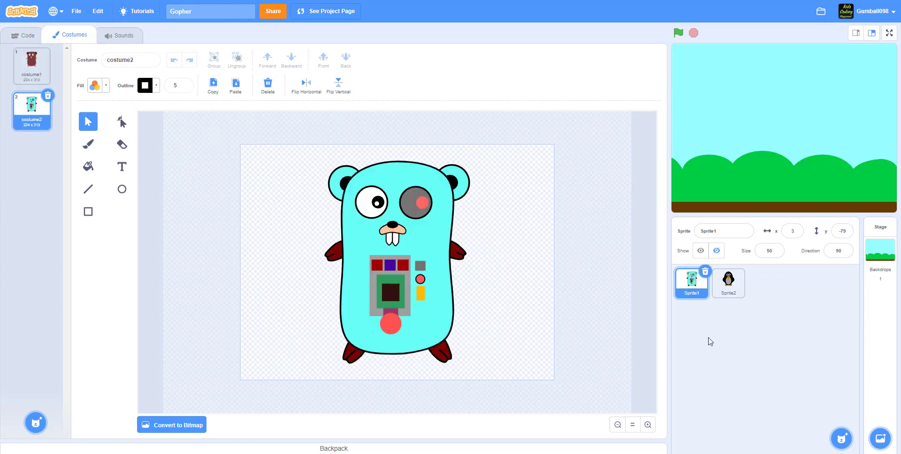
pyautogui.click(44, 67)
pyautogui.rightClick(43, 75)
pyautogui.click(54, 83)
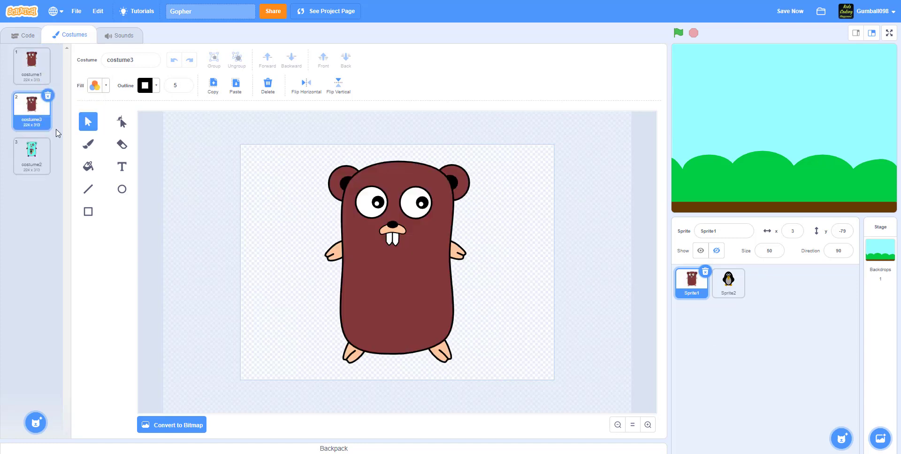
pyautogui.moveTo(44, 126); pyautogui.dragTo(45, 184)
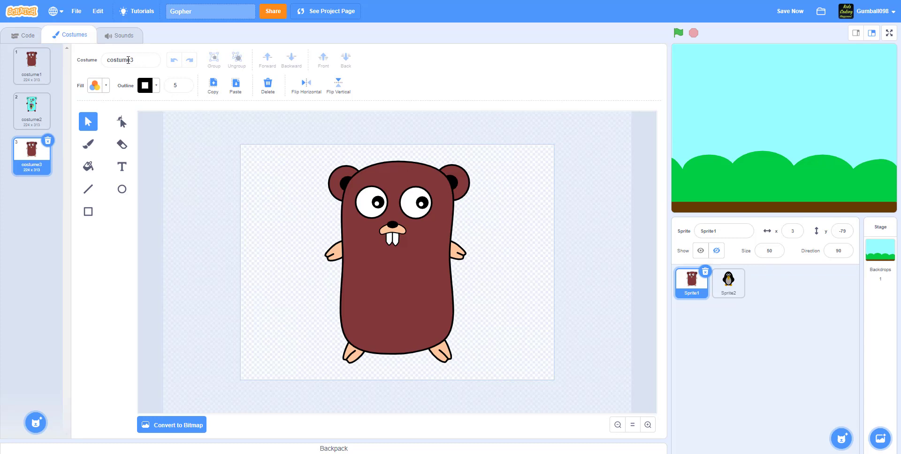
# Fill both pupils and their outlines with white in costume3 so the gopher's eyes are blank
pyautogui.click(119, 192)
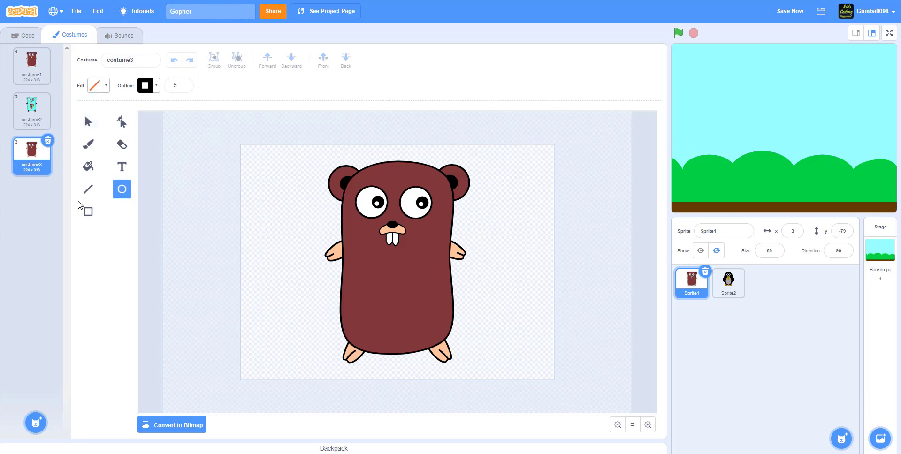
pyautogui.click(88, 166)
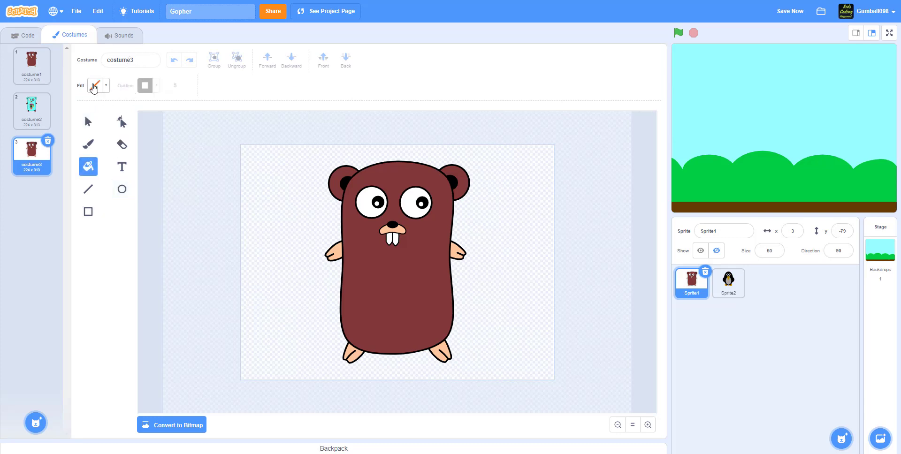
pyautogui.click(94, 87)
pyautogui.moveTo(123, 165); pyautogui.dragTo(60, 165)
pyautogui.click(303, 265)
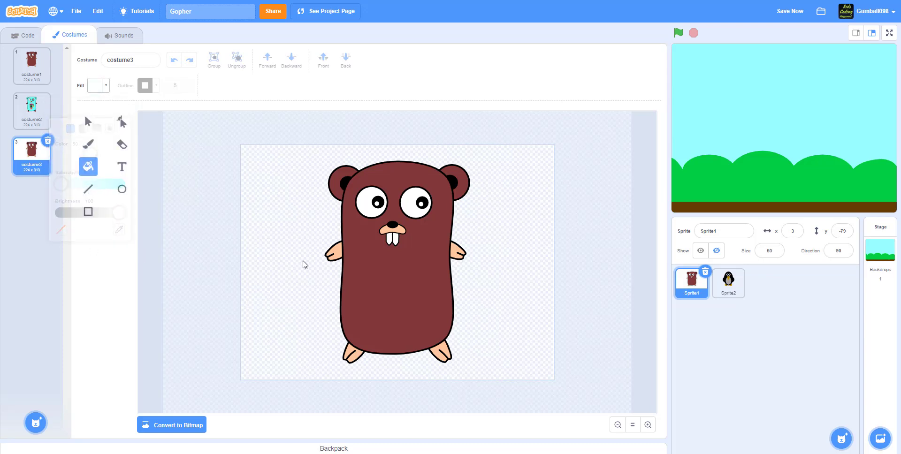
pyautogui.click(377, 202)
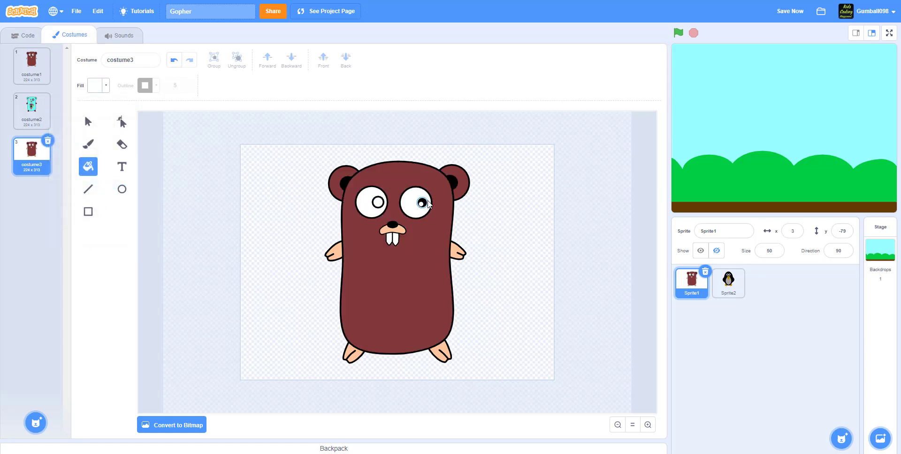
pyautogui.click(425, 206)
pyautogui.click(425, 206)
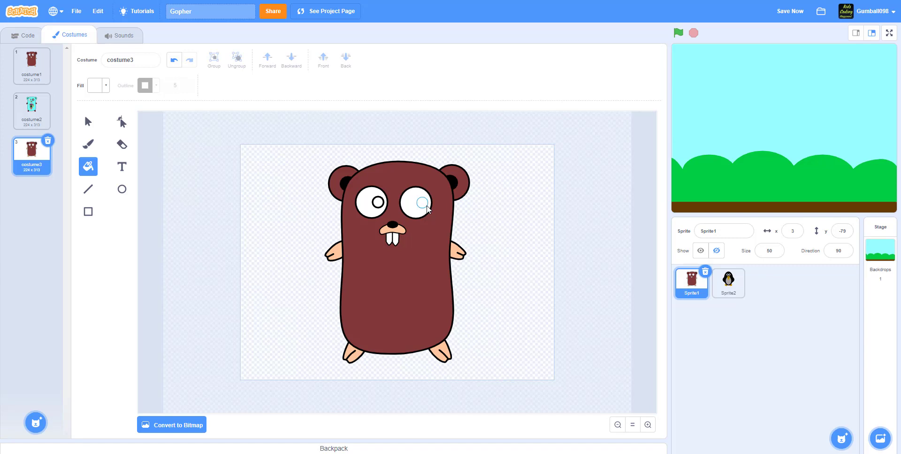
pyautogui.click(381, 210)
pyautogui.click(92, 131)
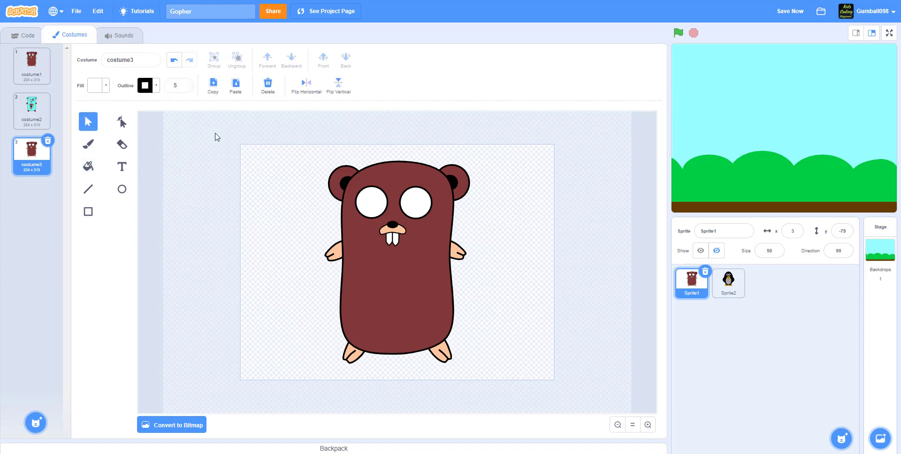
# Fill the gopher's body and left ear with a bright green at saturation 76 and brightness 100
pyautogui.click(93, 90)
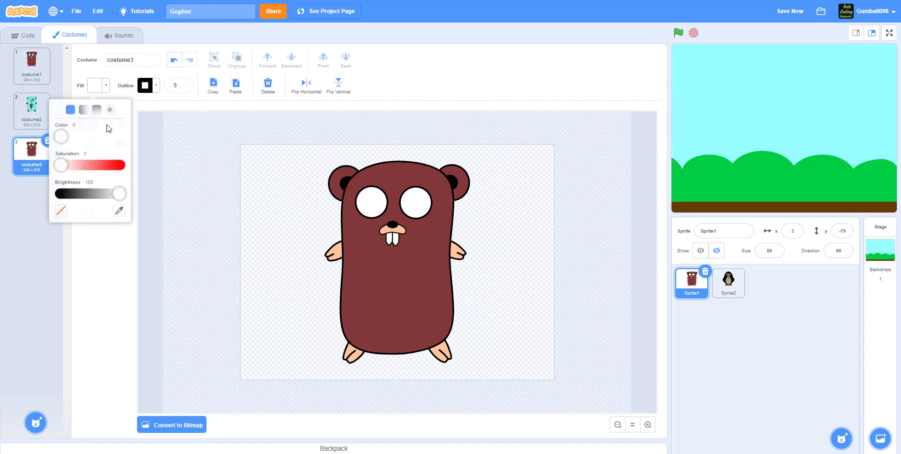
pyautogui.moveTo(61, 164); pyautogui.dragTo(104, 165)
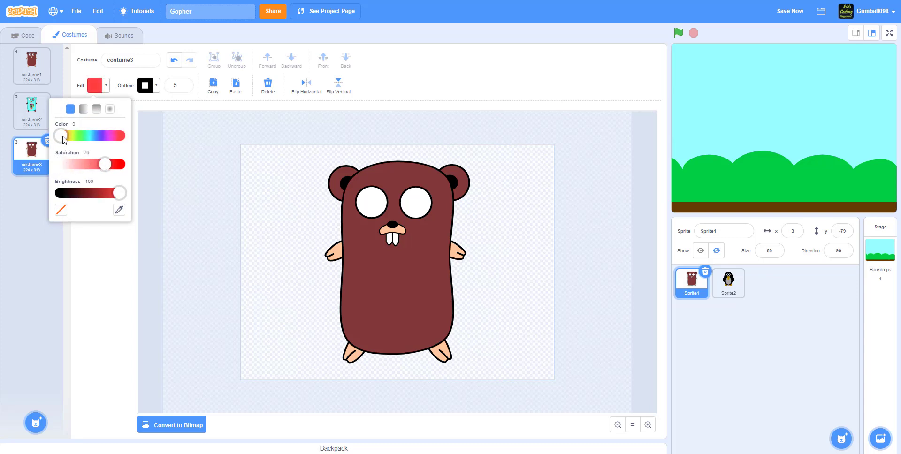
pyautogui.moveTo(64, 140)
pyautogui.mouseDown()
pyautogui.moveTo(116, 138)
pyautogui.moveTo(80, 137)
pyautogui.mouseUp()
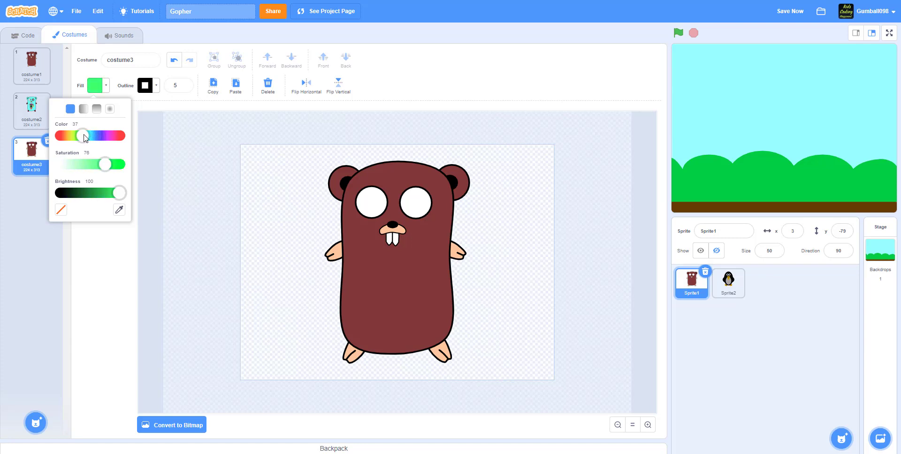
pyautogui.click(104, 231)
pyautogui.click(88, 169)
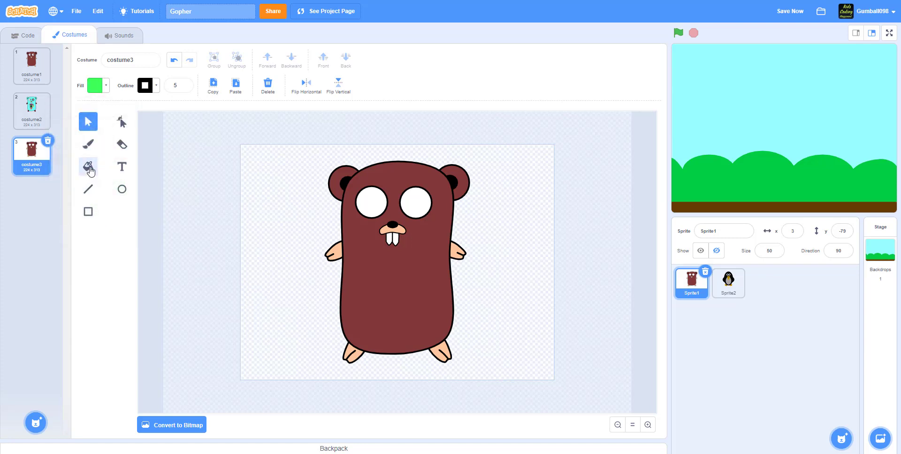
pyautogui.click(380, 260)
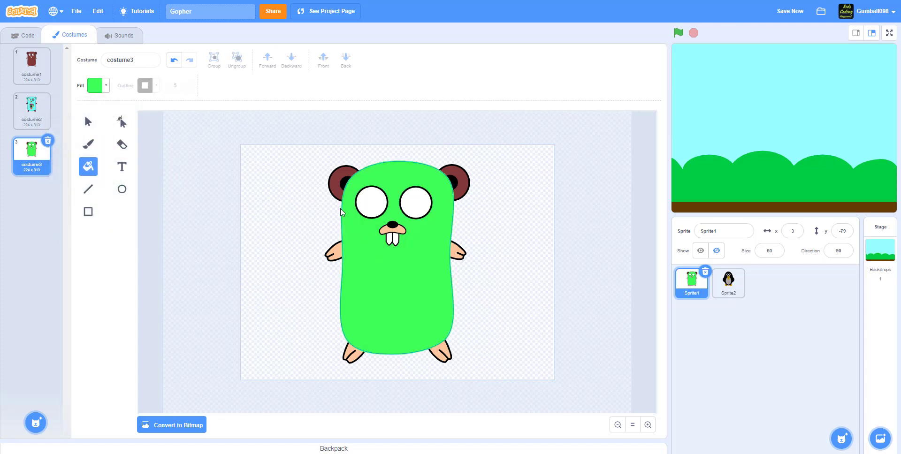
pyautogui.click(336, 197)
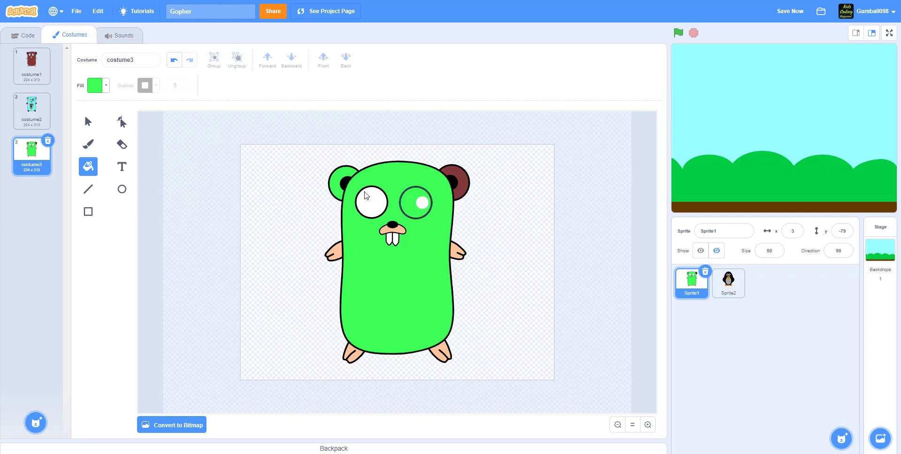
# Fill the gopher's right ear and the body's outline with yellow
pyautogui.click(96, 85)
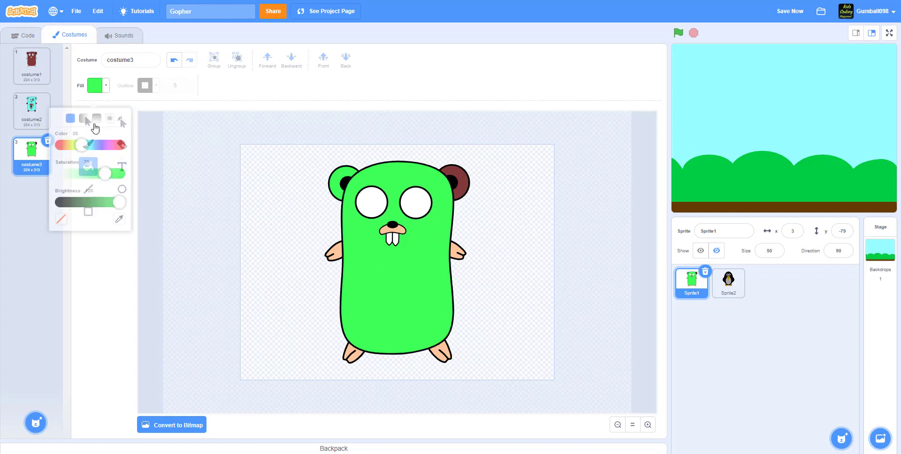
pyautogui.moveTo(80, 136); pyautogui.dragTo(67, 136)
pyautogui.click(106, 286)
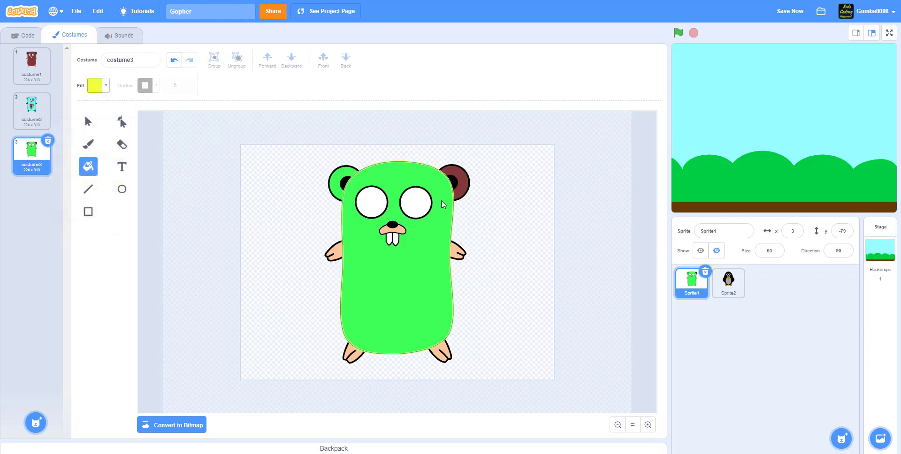
pyautogui.click(463, 181)
pyautogui.click(453, 265)
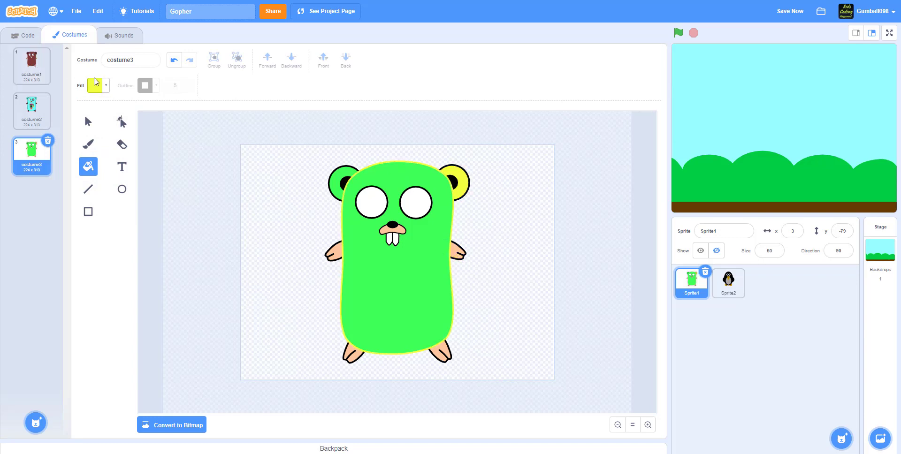
# Fill the gopher's left hand with blue-violet, using color 69, saturation 76 and brightness 100
pyautogui.click(97, 86)
pyautogui.moveTo(81, 137); pyautogui.dragTo(104, 136)
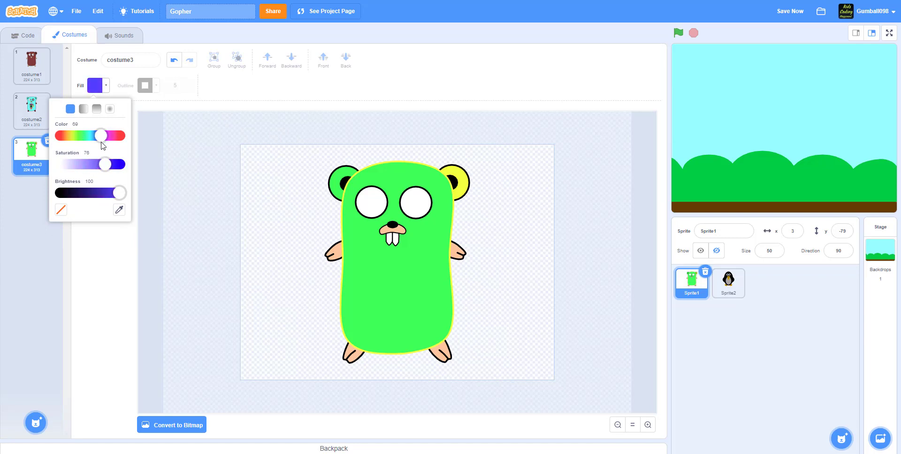
pyautogui.click(205, 270)
pyautogui.click(350, 254)
pyautogui.click(332, 253)
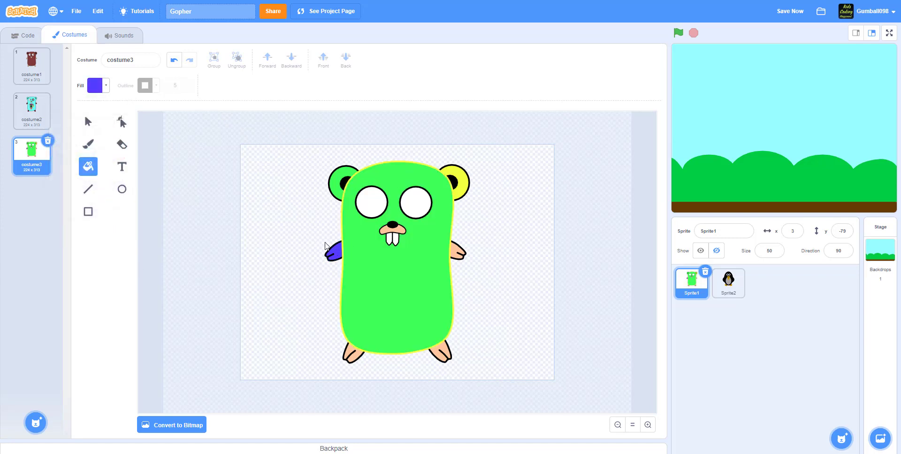
# Fill the gopher's right hand with magenta, using color 81, saturation 100 and brightness 100
pyautogui.click(96, 86)
pyautogui.moveTo(105, 167); pyautogui.dragTo(120, 167)
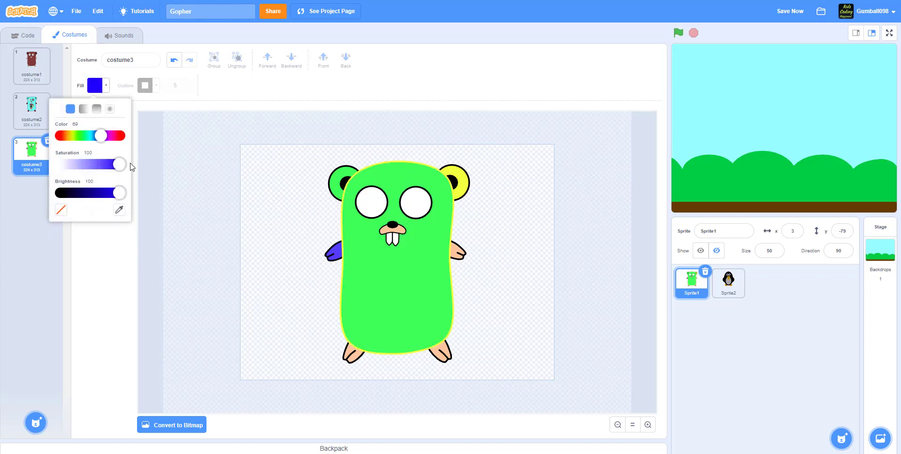
pyautogui.moveTo(101, 138); pyautogui.dragTo(108, 139)
pyautogui.click(105, 276)
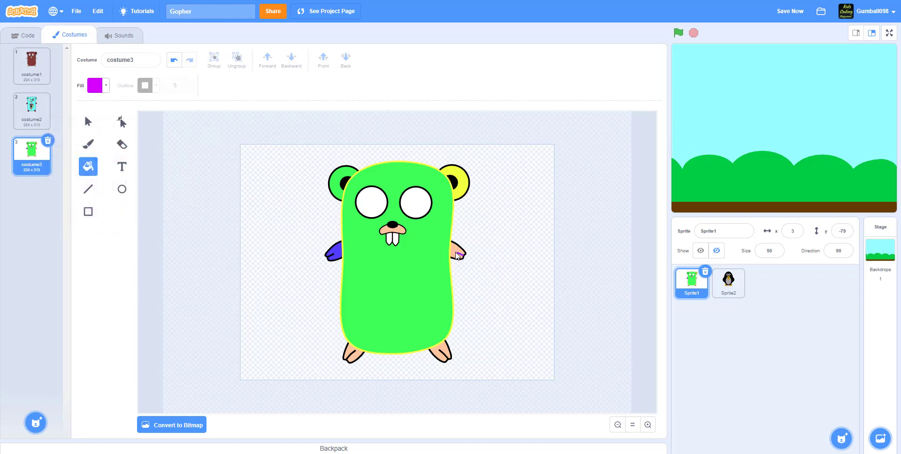
pyautogui.click(458, 256)
# Fill both of the gopher's feet with black
pyautogui.click(96, 86)
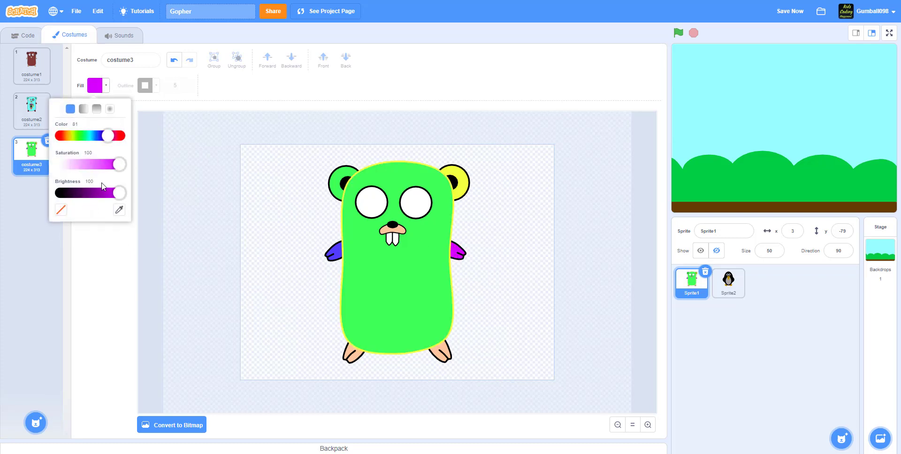
pyautogui.moveTo(120, 193); pyautogui.dragTo(57, 193)
pyautogui.click(92, 279)
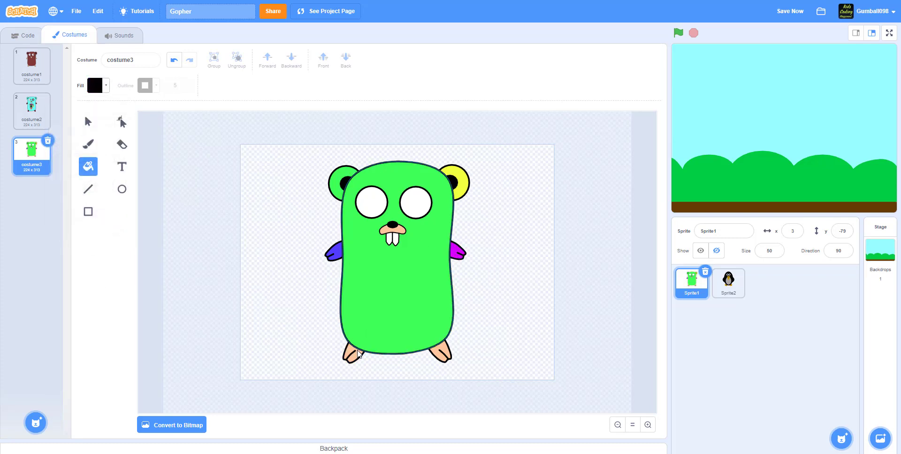
pyautogui.click(354, 354)
pyautogui.click(439, 353)
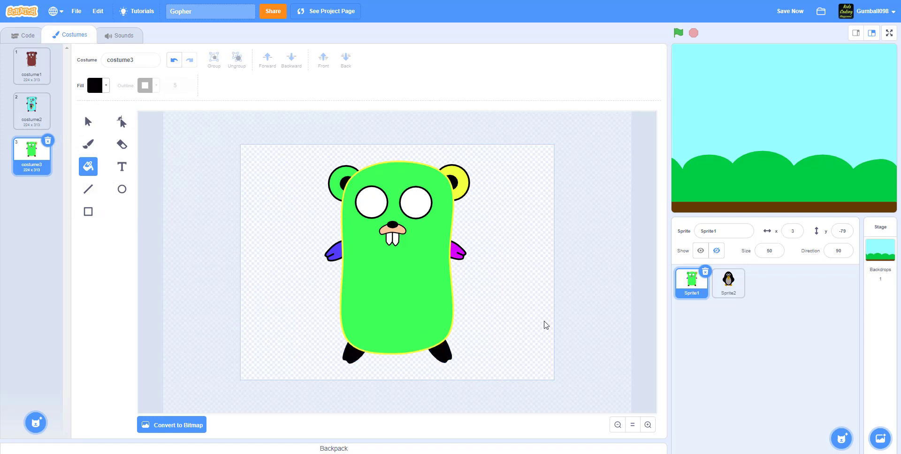
# Fill the gopher's snout and right eye with black, and delete costume3 from Sprite1
pyautogui.click(443, 219)
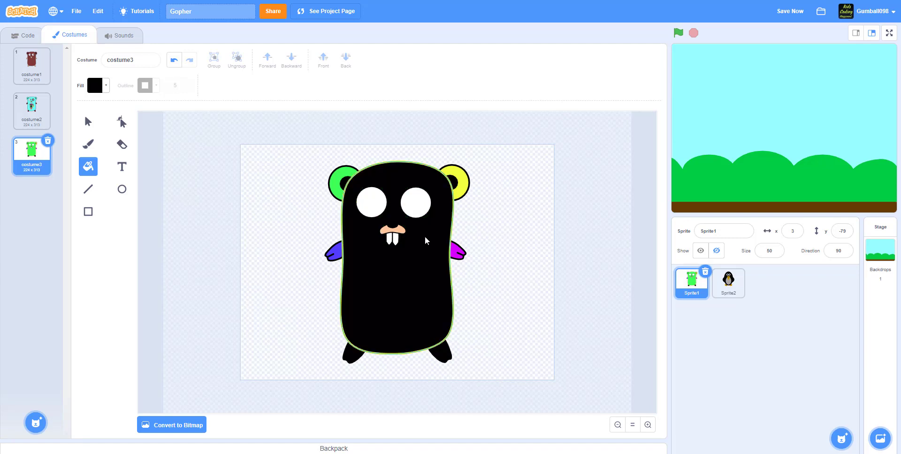
pyautogui.click(396, 232)
pyautogui.click(94, 85)
pyautogui.click(182, 156)
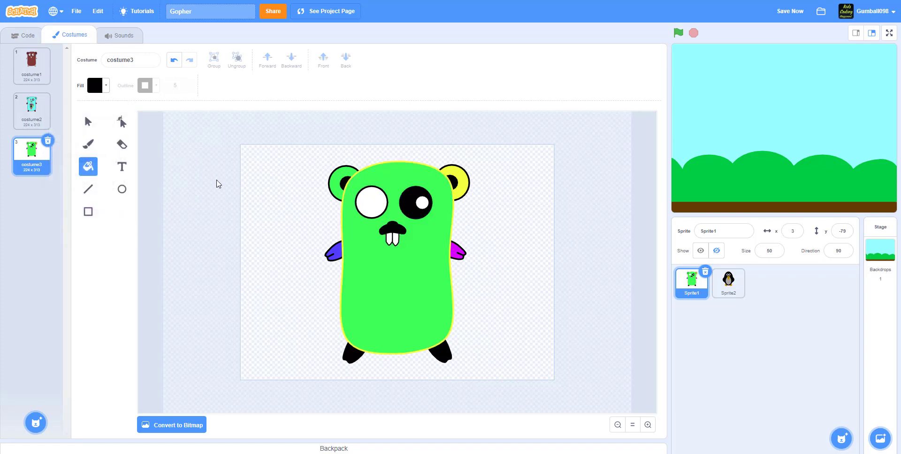
pyautogui.click(378, 203)
pyautogui.click(47, 141)
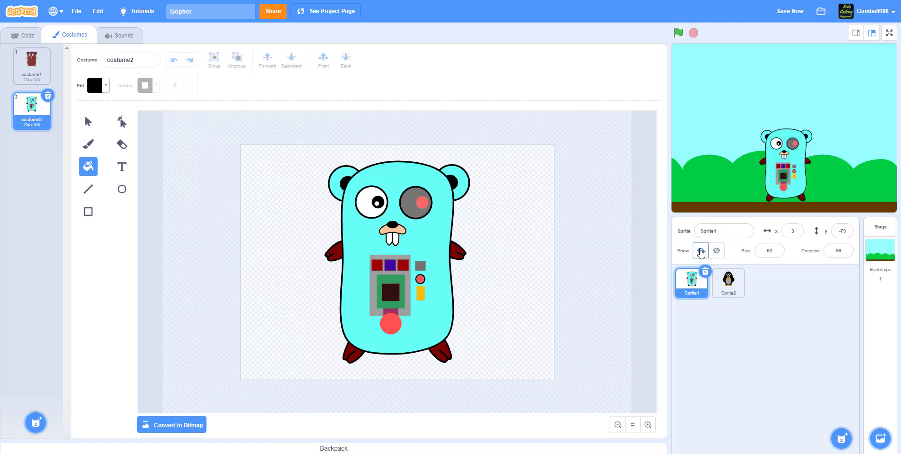
# Show the penguin Sprite2 on the stage and move the cyborg gopher to its right, at about x 50
pyautogui.click(726, 280)
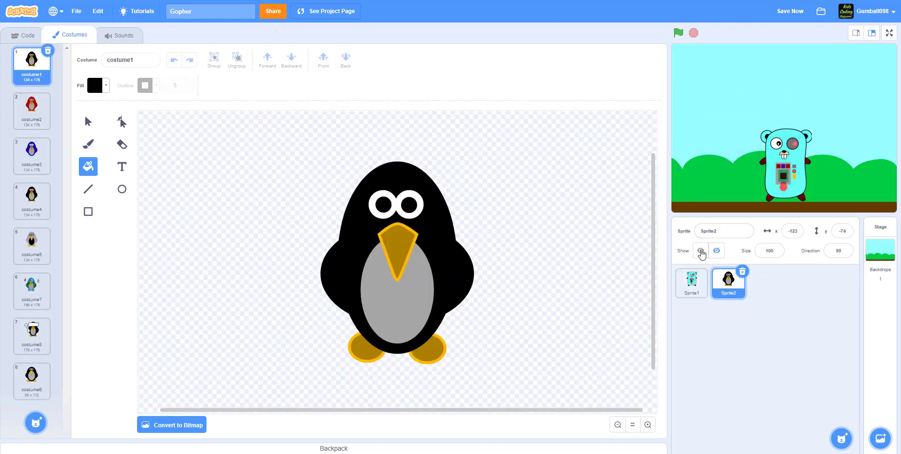
pyautogui.click(701, 253)
pyautogui.moveTo(788, 179); pyautogui.dragTo(812, 176)
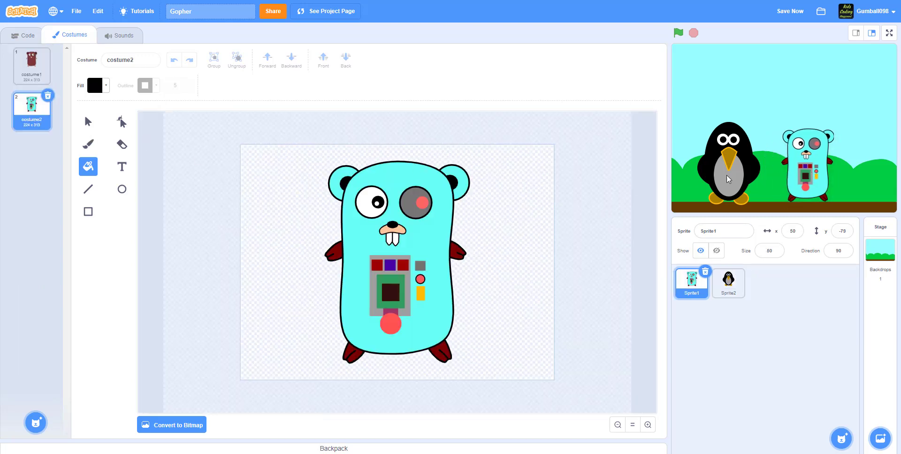
# Switch the penguin Sprite2 to costume7 and move the gopher on the stage to about x 78, y -86
pyautogui.click(729, 283)
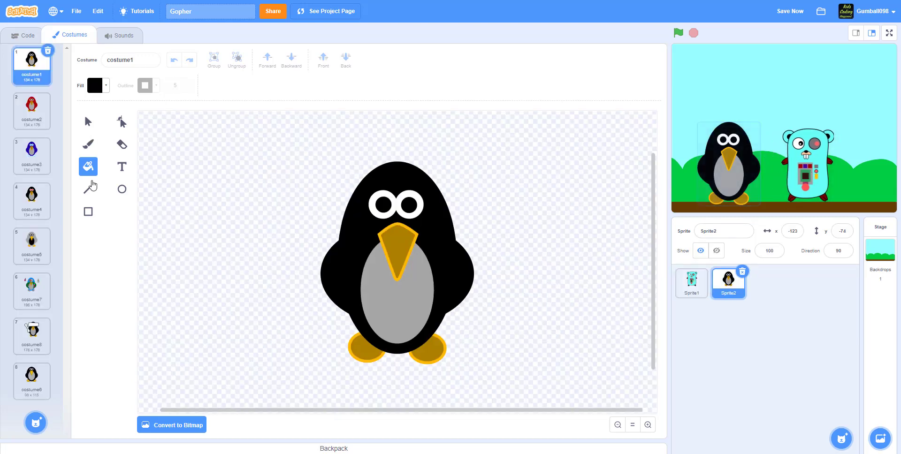
pyautogui.click(27, 300)
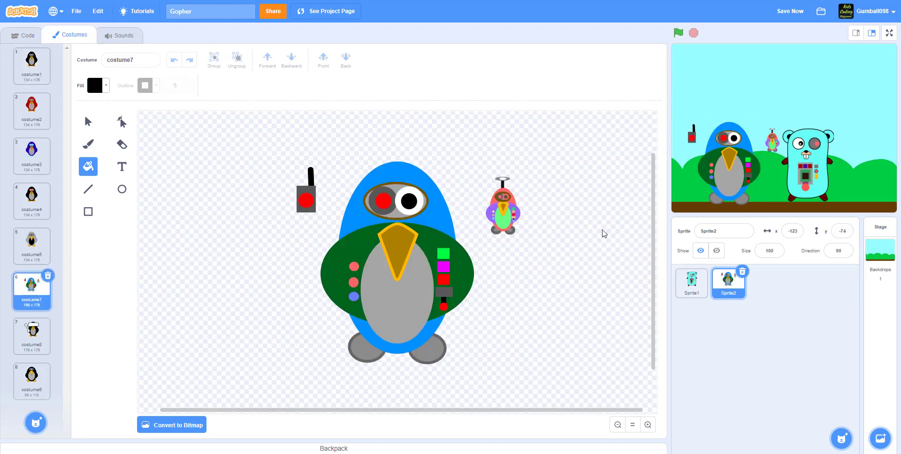
pyautogui.moveTo(795, 177); pyautogui.dragTo(808, 181)
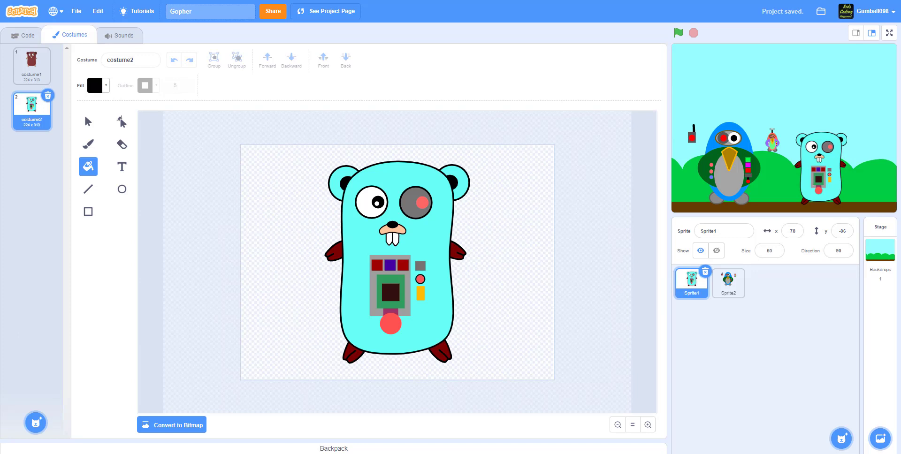